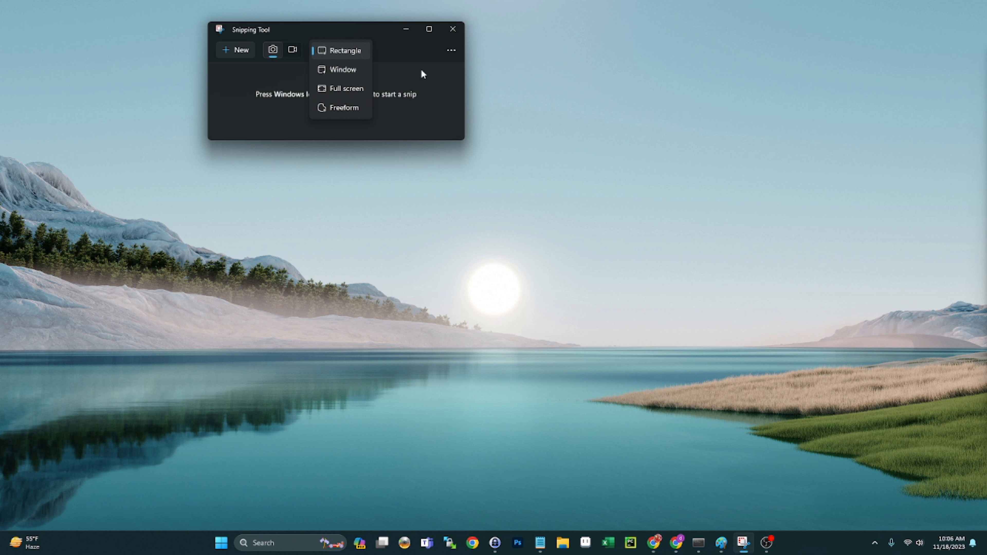
left_click(423, 81)
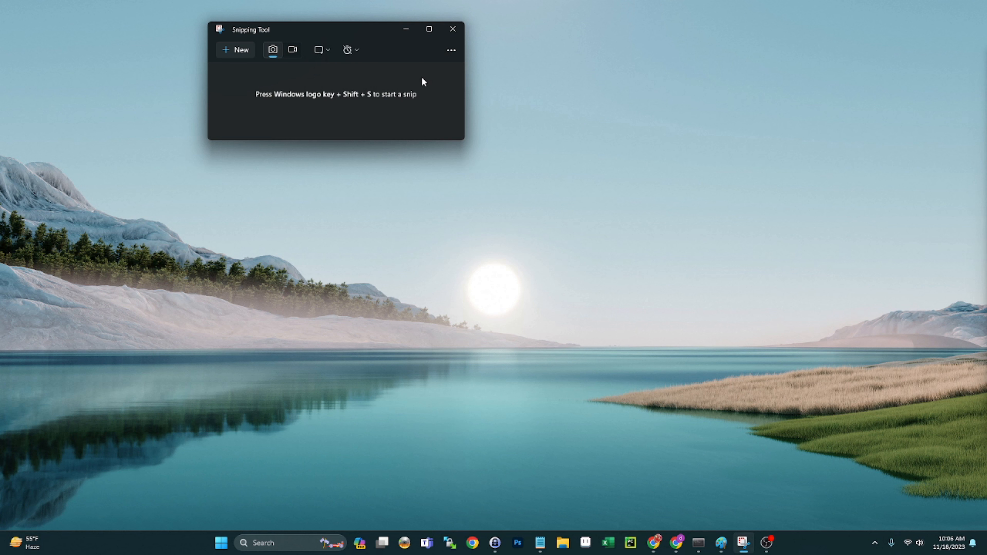
left_click(356, 53)
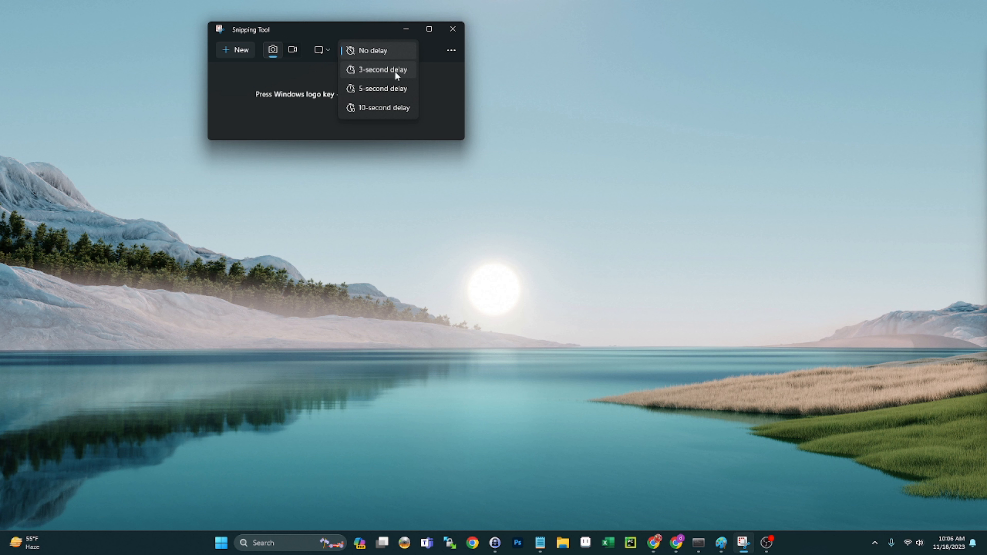
left_click(286, 116)
left_click(451, 50)
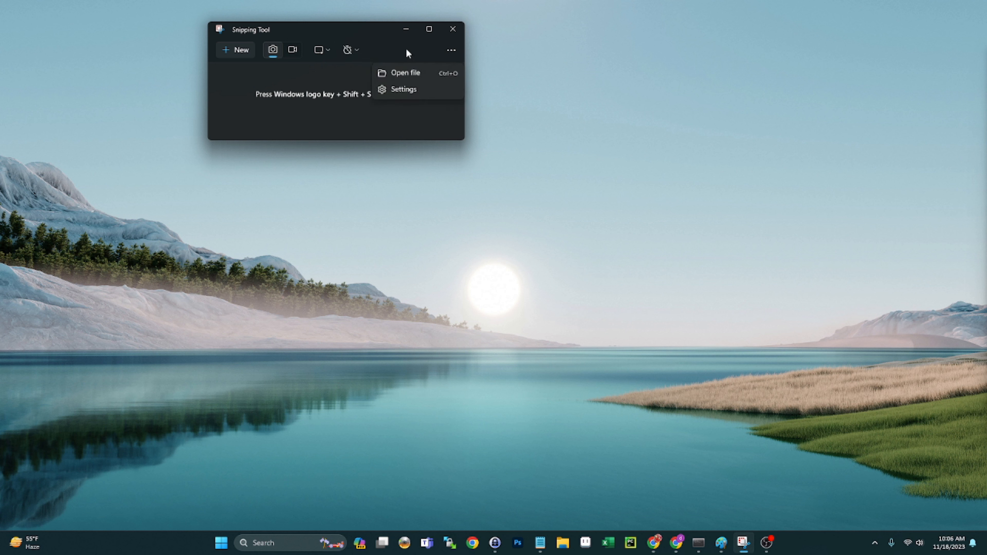
left_click(286, 106)
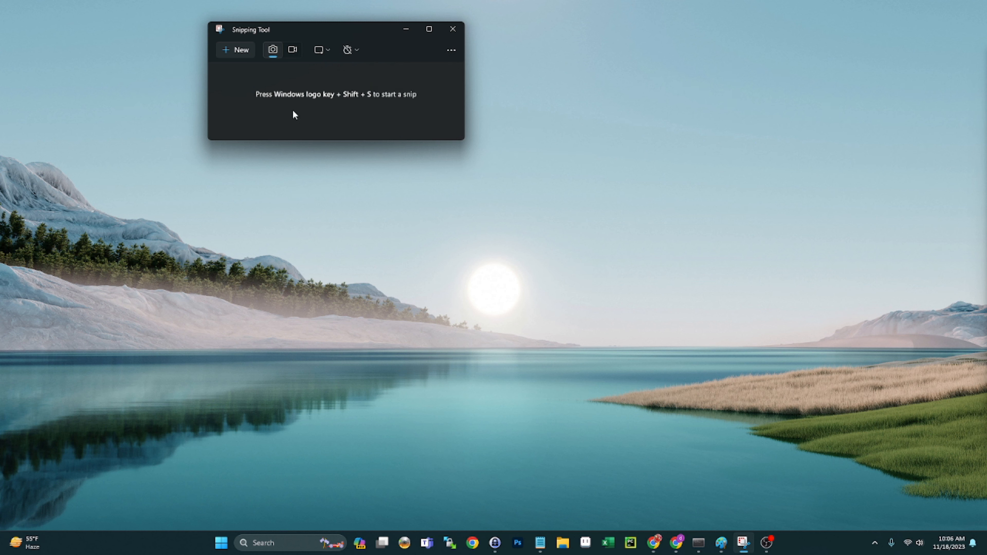
Capture a freeform snip of the desktop wallpaper around the forest shore and the sun, and open it in the snip editor
left_click(274, 54)
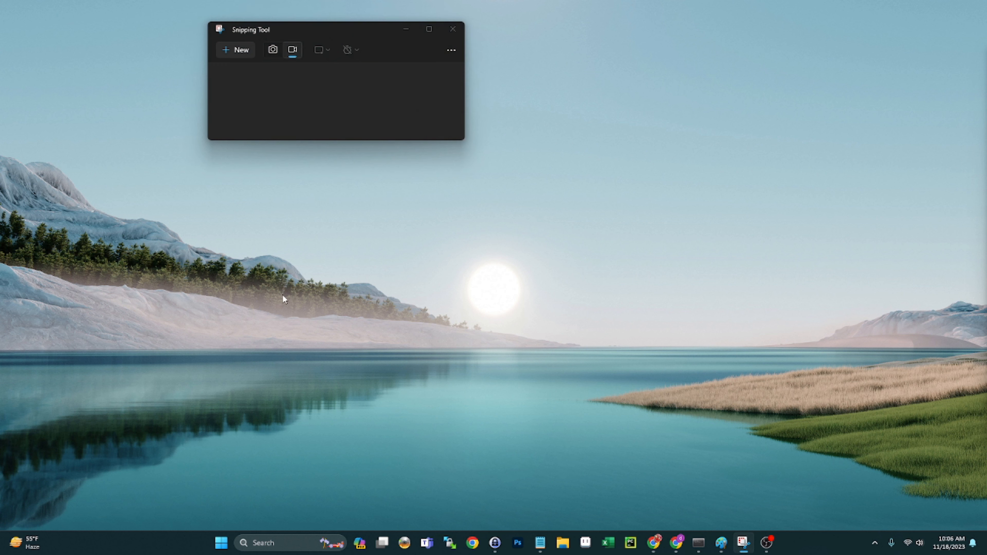
left_click(273, 51)
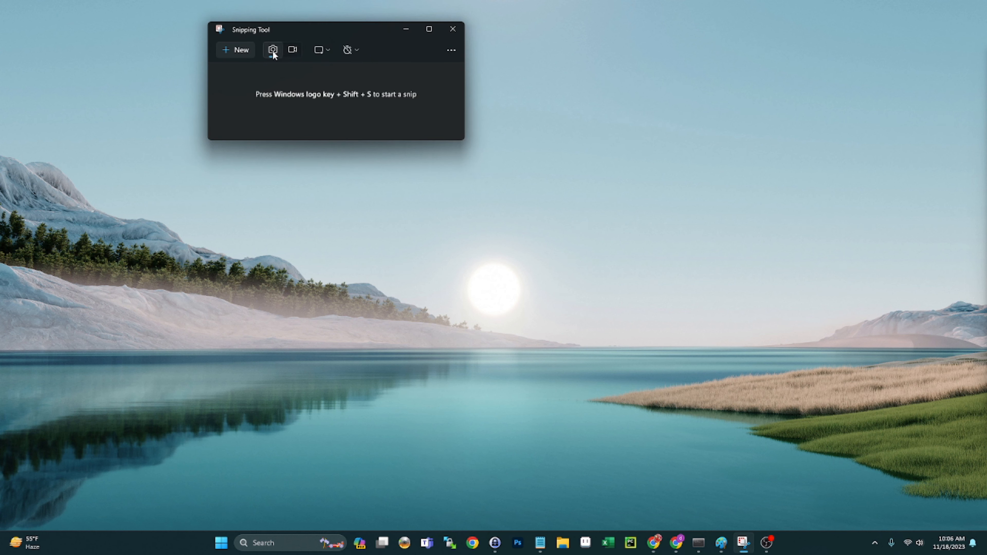
left_click(243, 53)
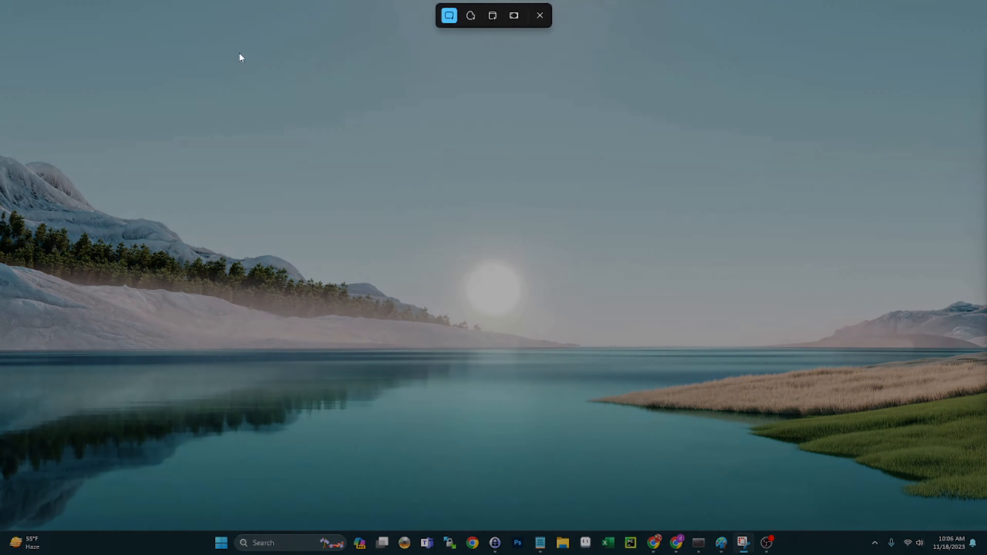
left_click(471, 20)
mouse_move(322, 193)
left_mouse_down()
mouse_move(465, 154)
mouse_move(520, 317)
mouse_move(426, 239)
mouse_move(186, 328)
mouse_move(305, 159)
mouse_move(354, 156)
left_mouse_up()
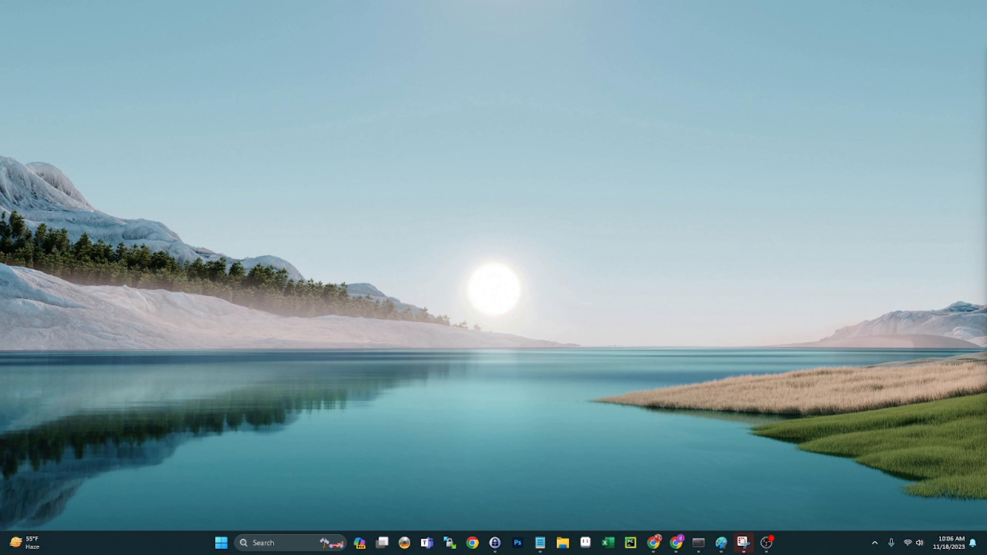
left_click(744, 543)
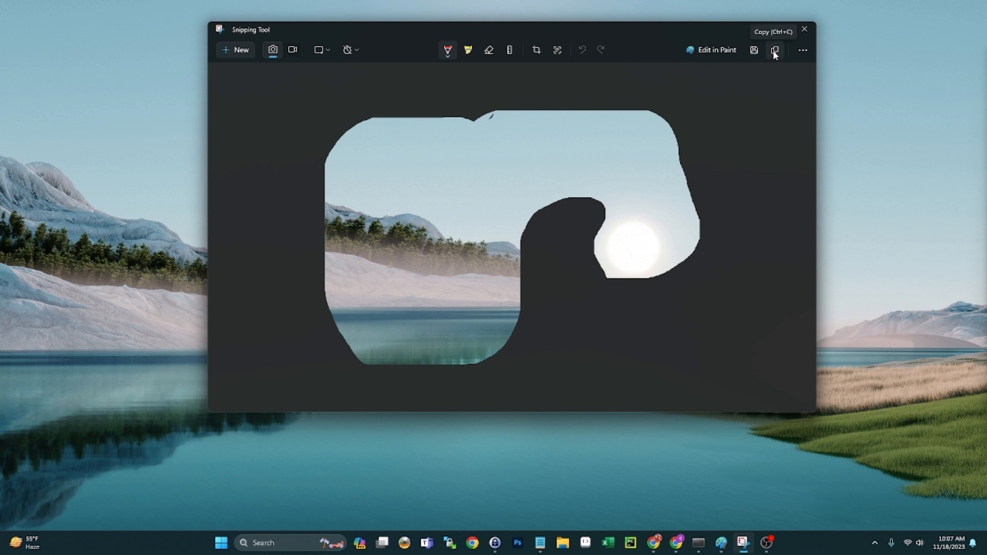
left_click(803, 50)
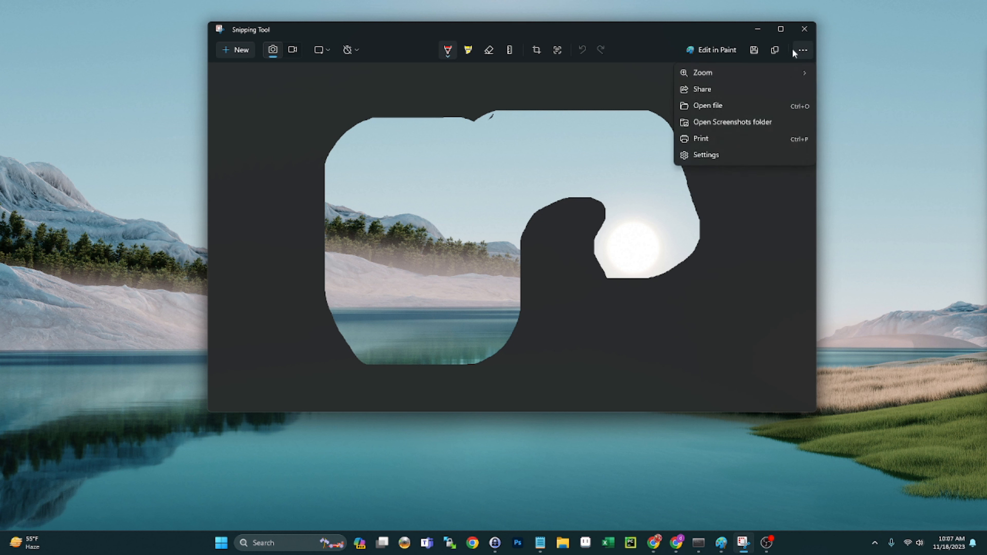
left_click(445, 174)
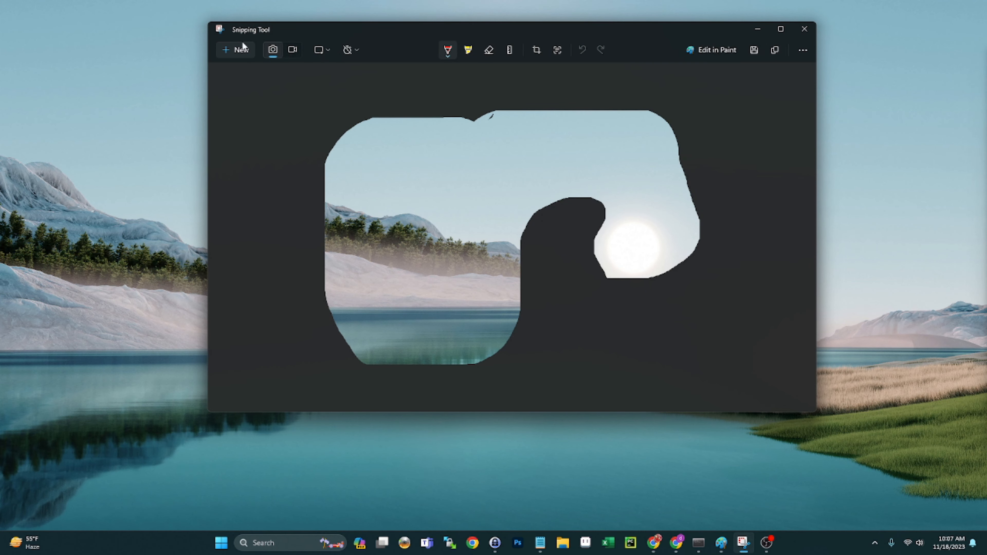
left_click(239, 51)
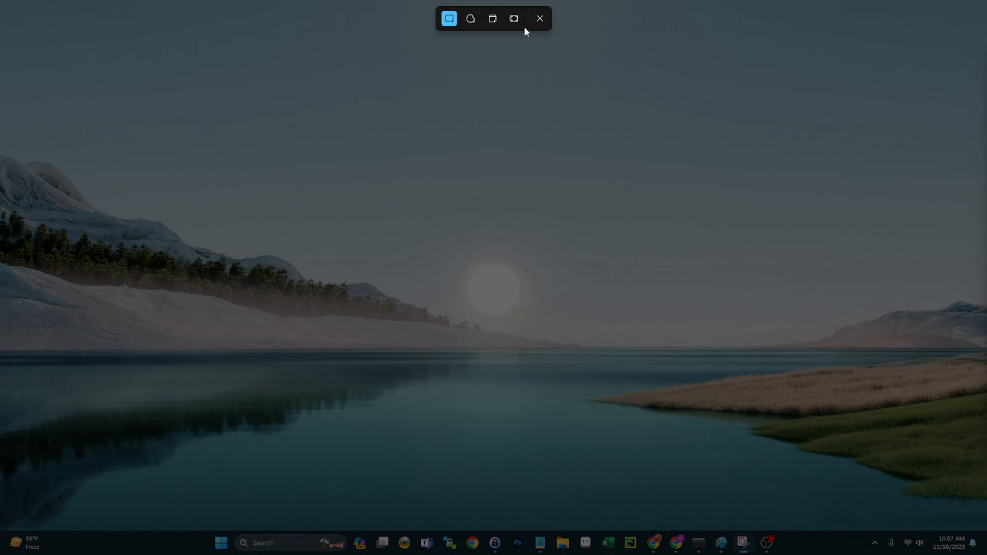
left_click(540, 19)
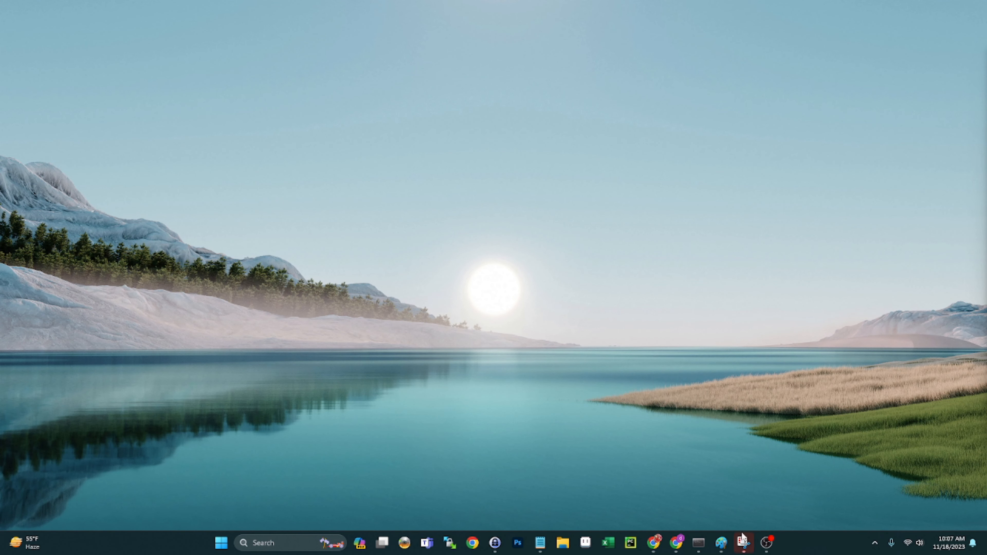
left_click(744, 543)
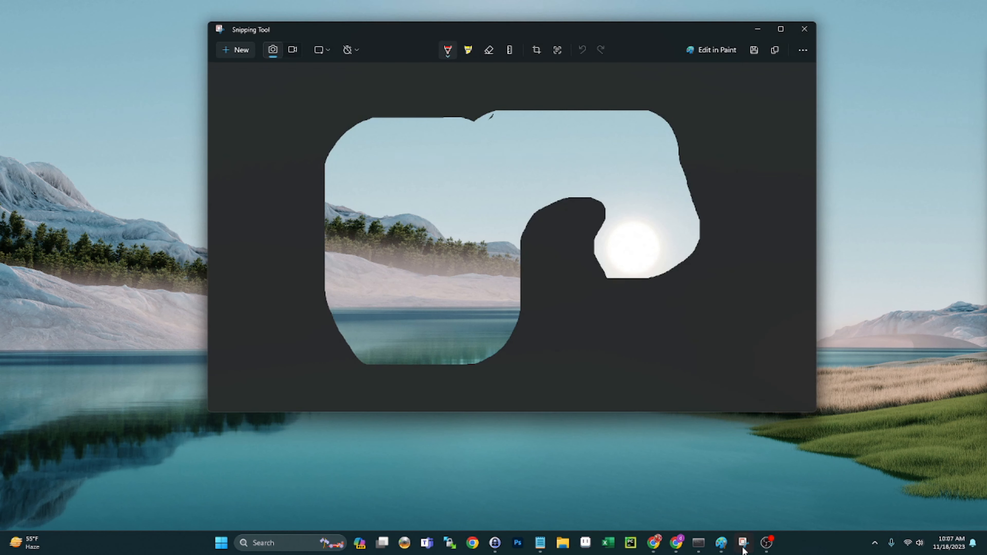
Close the freeform snip's window and launch Snipping Tool again
left_click(810, 33)
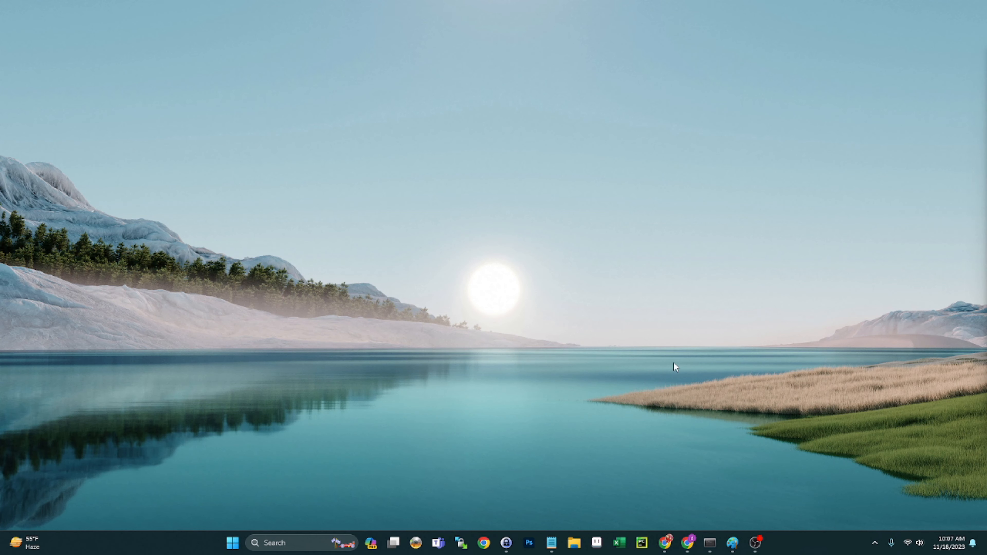
key("super")
type("snipping tool")
key("Return")
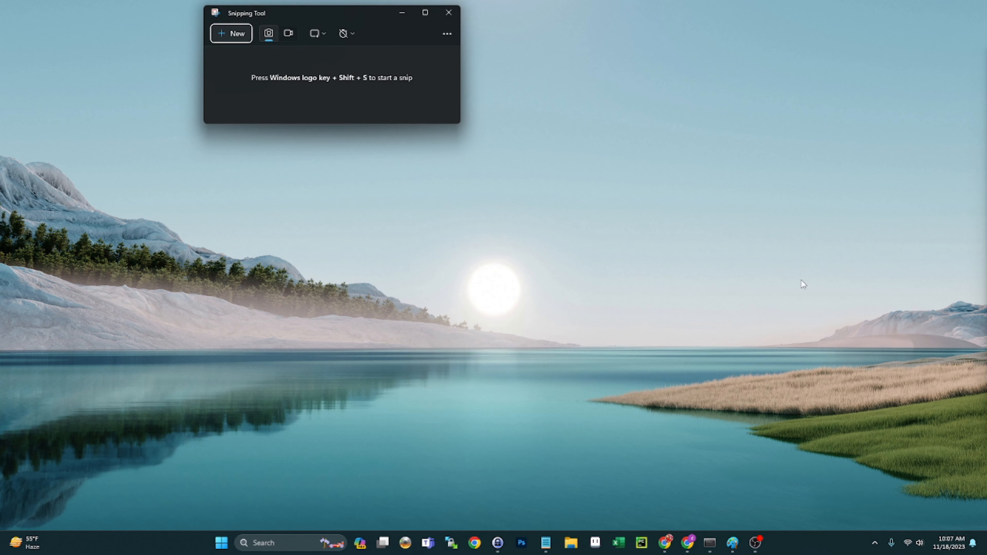
Record a short screen video of a rectangular area of sky reaching down to the sun, and play back the clip
left_click(289, 33)
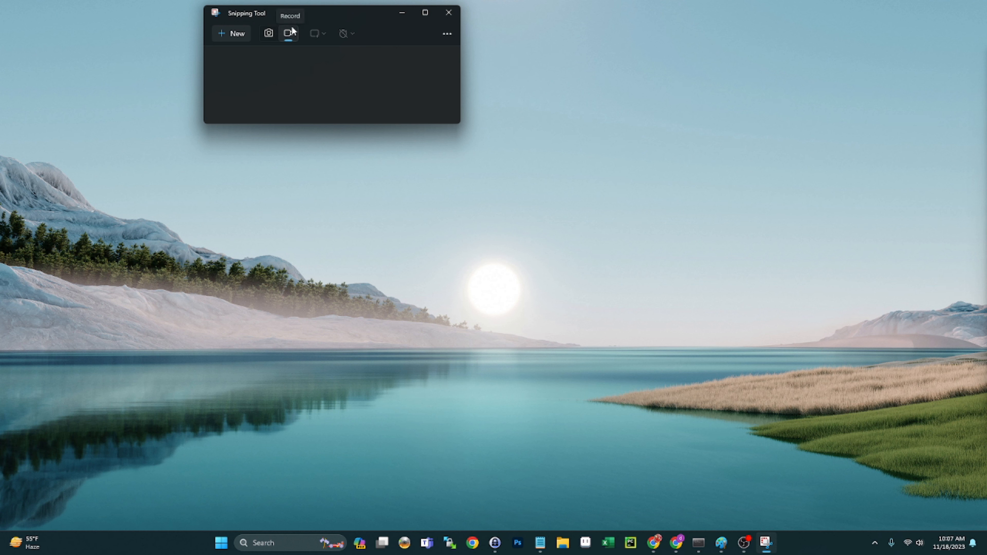
left_click(231, 34)
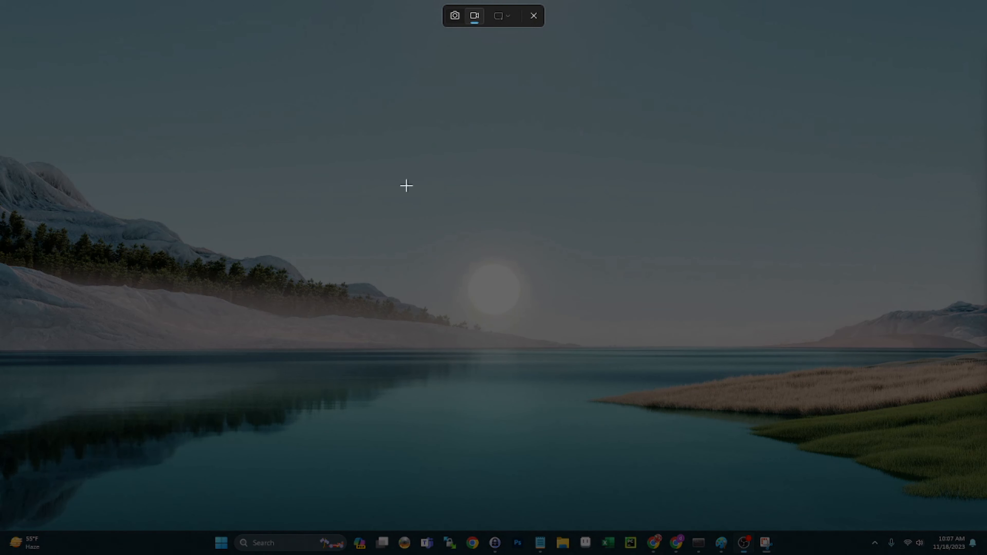
left_click_drag(281, 283, 664, 85)
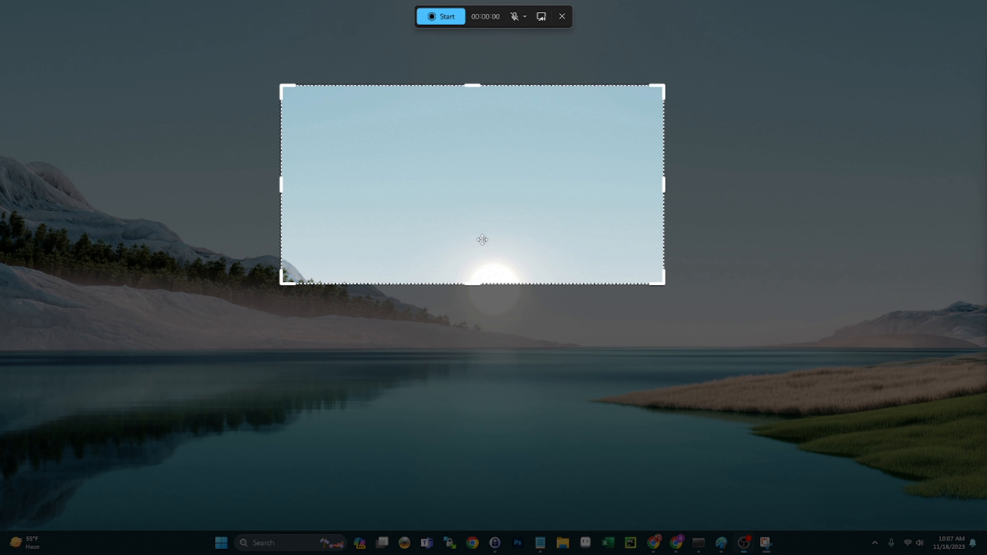
left_click(432, 20)
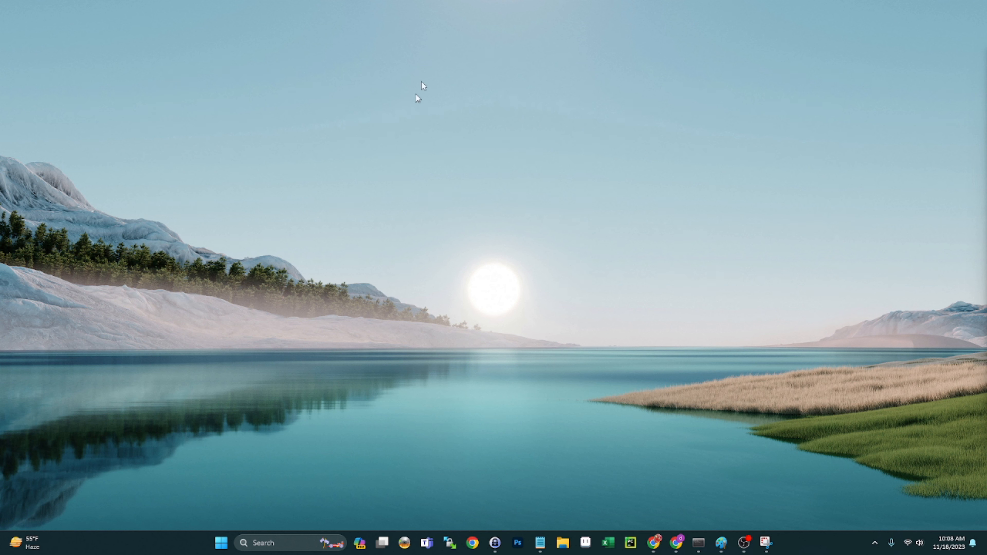
left_click(456, 17)
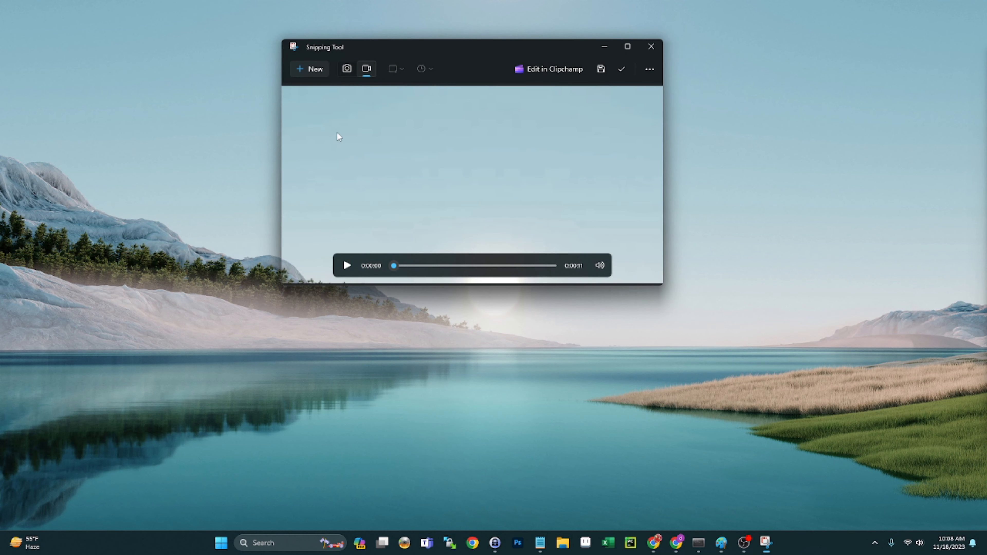
left_click(347, 266)
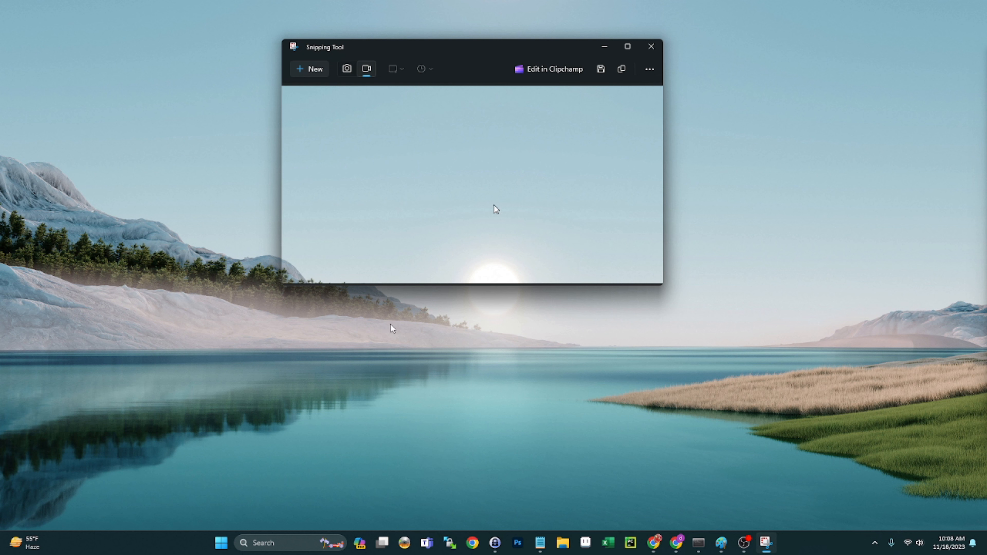
mouse_move(402, 252)
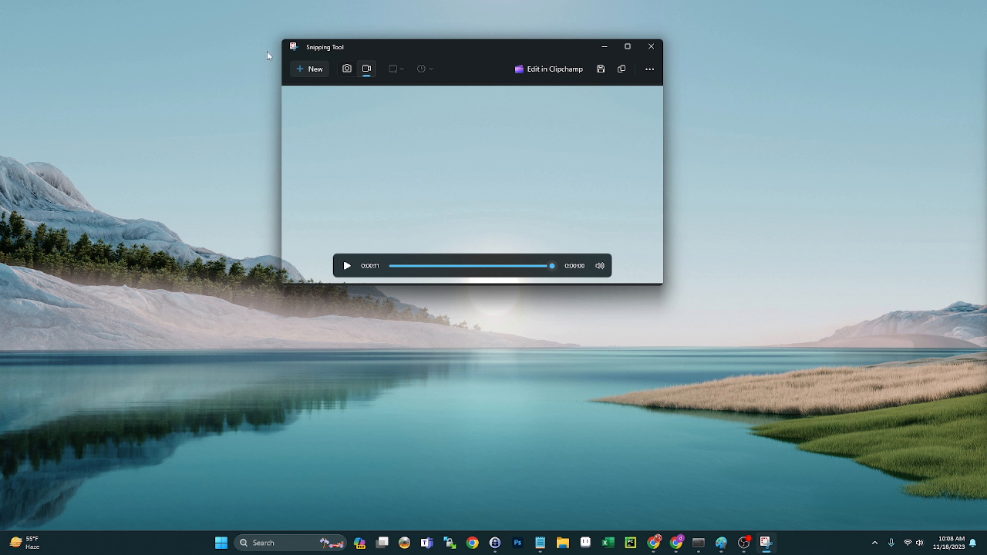
Return Snipping Tool to snapshot mode and arrange its window together with the Paint window showing declarationofindependence.jpg
left_click(347, 69)
left_click_drag(406, 48, 198, 23)
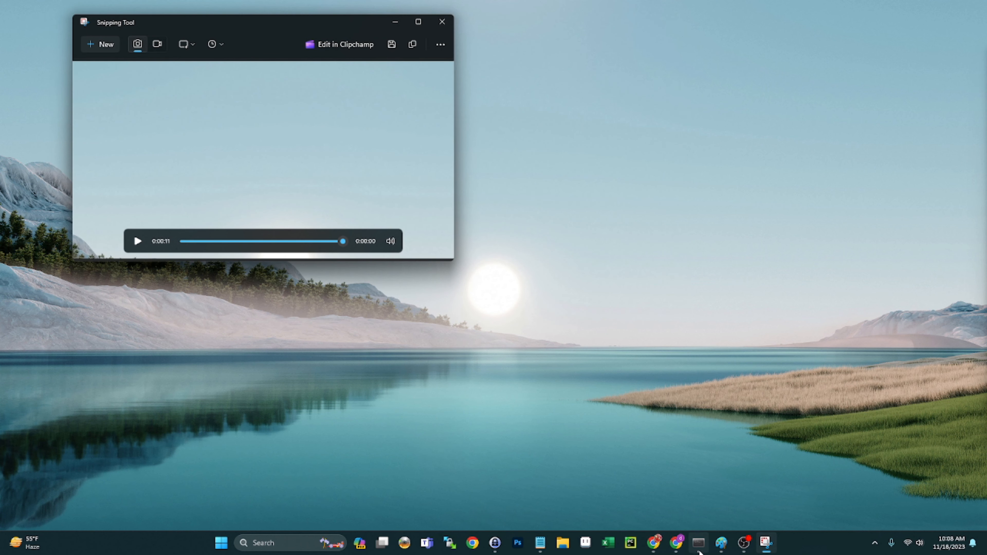
mouse_move(722, 546)
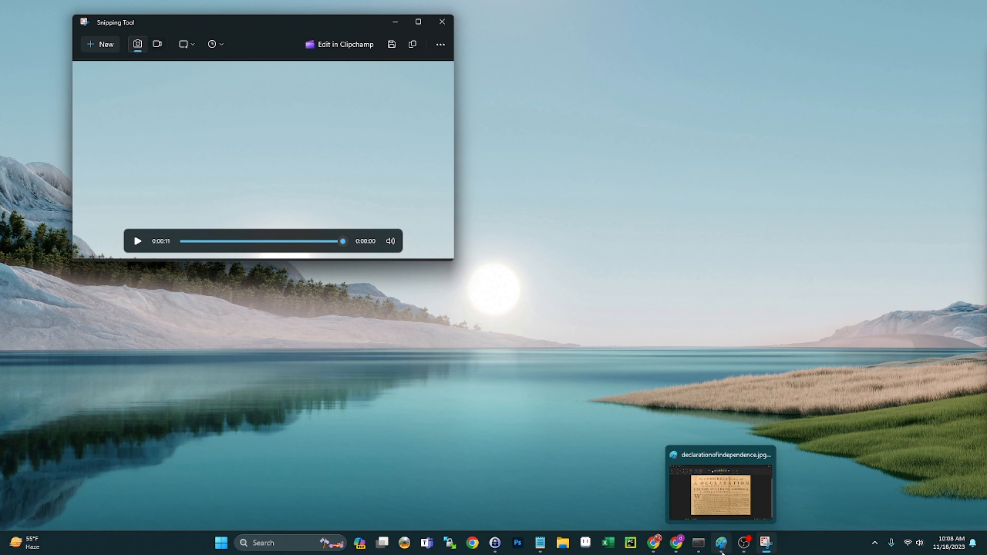
left_click(716, 483)
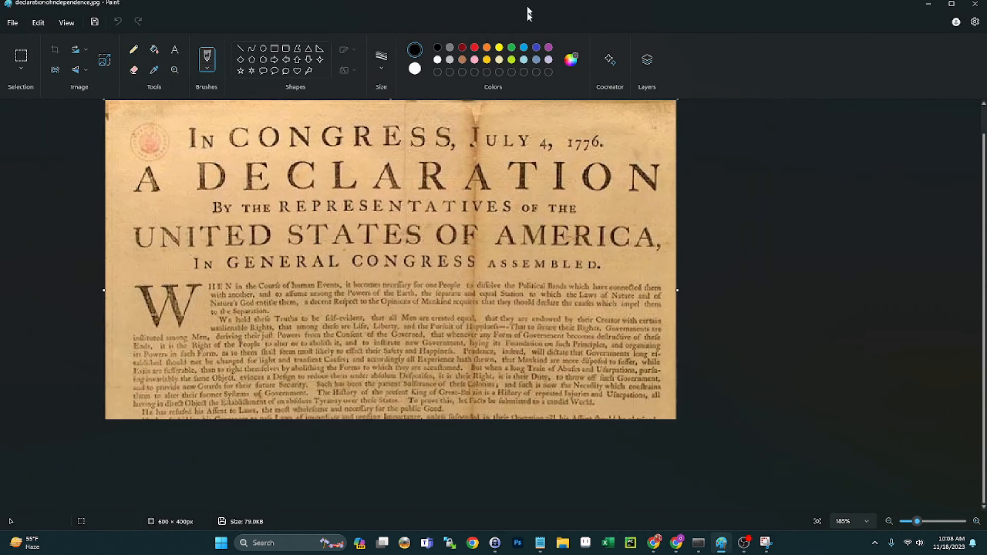
mouse_move(530, 13)
left_mouse_down()
mouse_move(506, 42)
mouse_move(468, 41)
mouse_move(470, 50)
left_mouse_up()
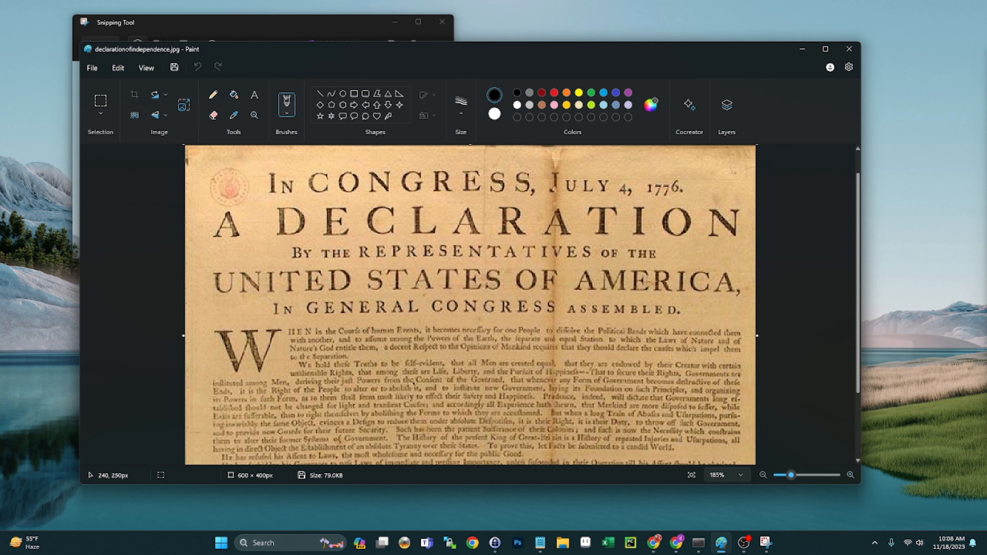
mouse_move(221, 25)
left_mouse_down()
mouse_move(141, 19)
mouse_move(171, 16)
left_mouse_up()
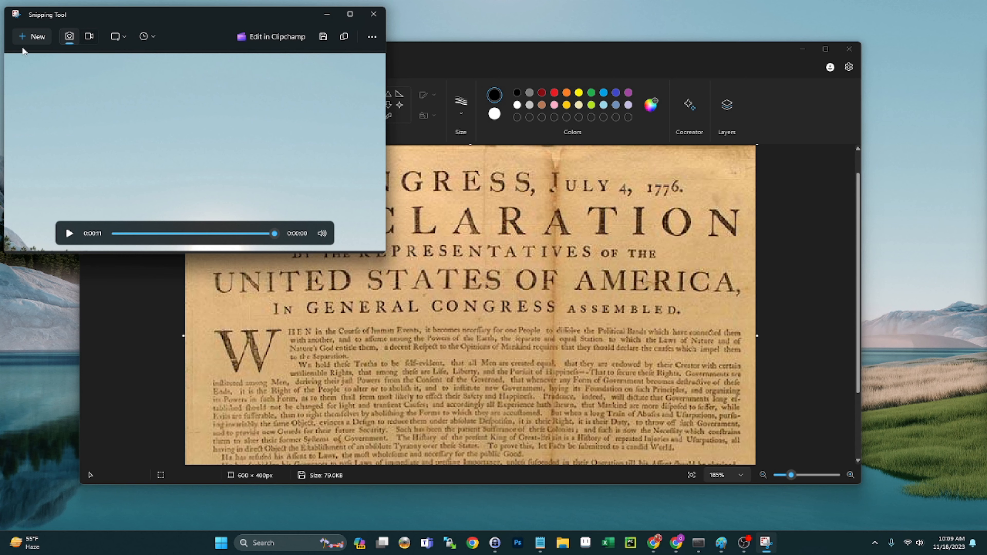
Capture a rectangular snip of the Declaration image in Paint and detect the text in it
left_click(32, 35)
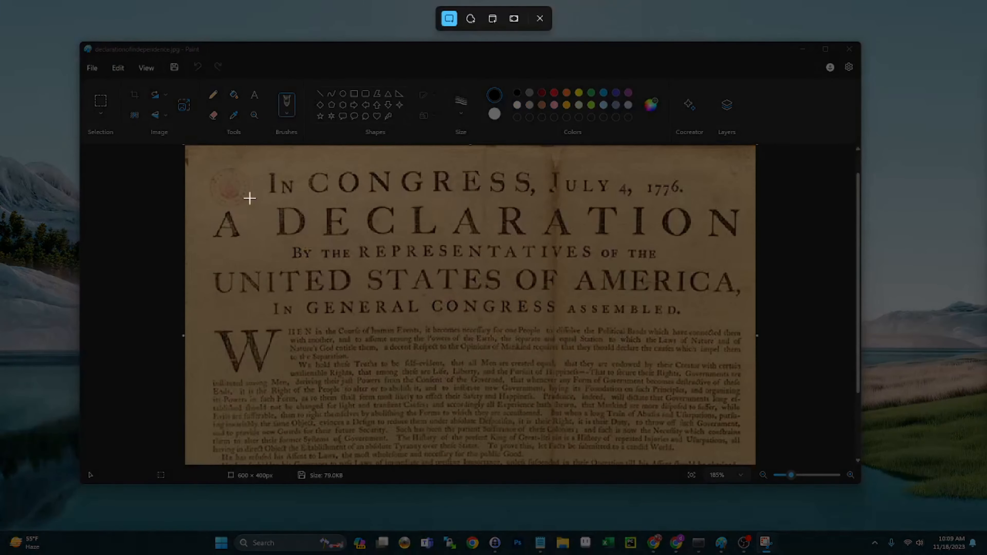
mouse_move(188, 152)
left_mouse_down()
mouse_move(751, 457)
mouse_move(749, 467)
left_mouse_up()
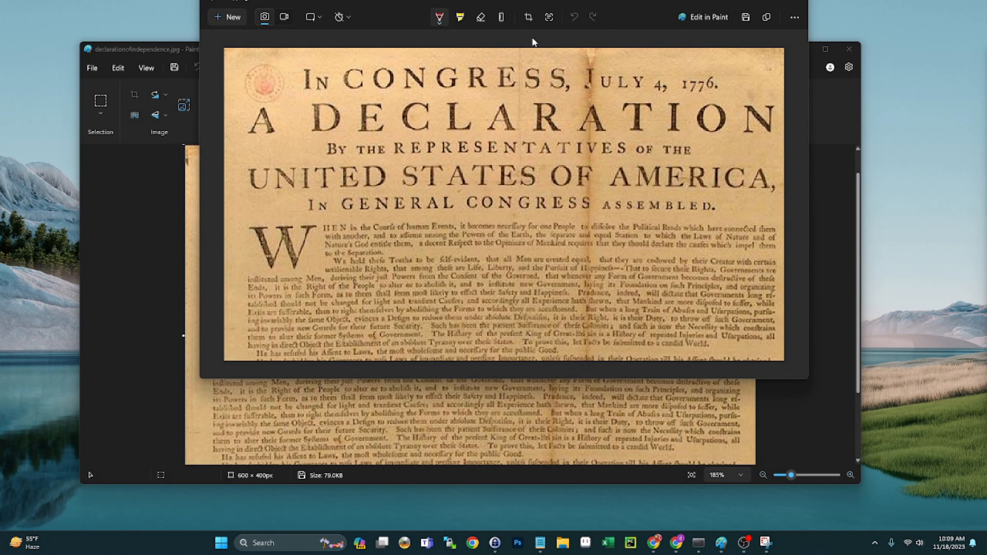
left_click(549, 17)
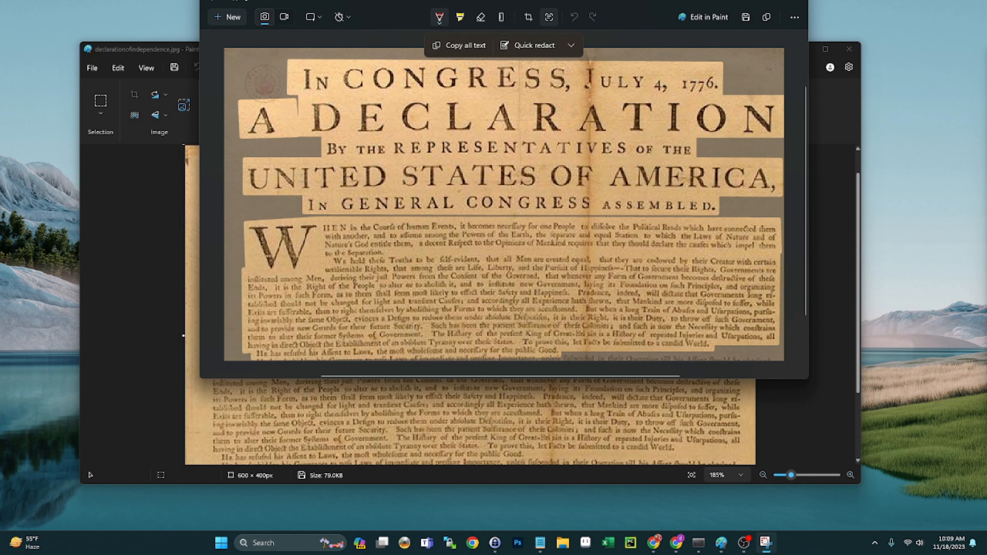
Select the detected passage from "to the Separation" through "created equal, that they" and copy its text
left_click_drag(304, 78, 571, 78)
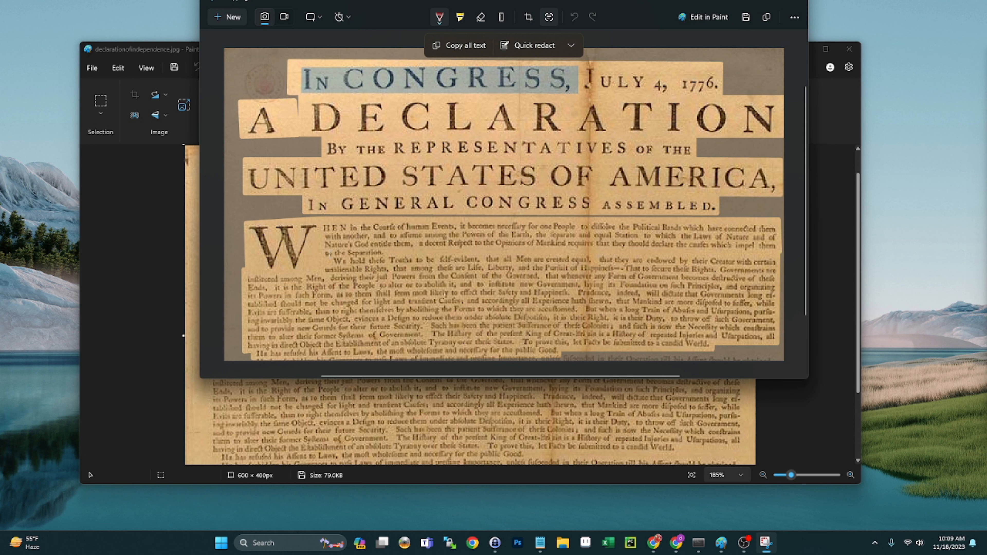
left_click_drag(326, 253, 630, 259)
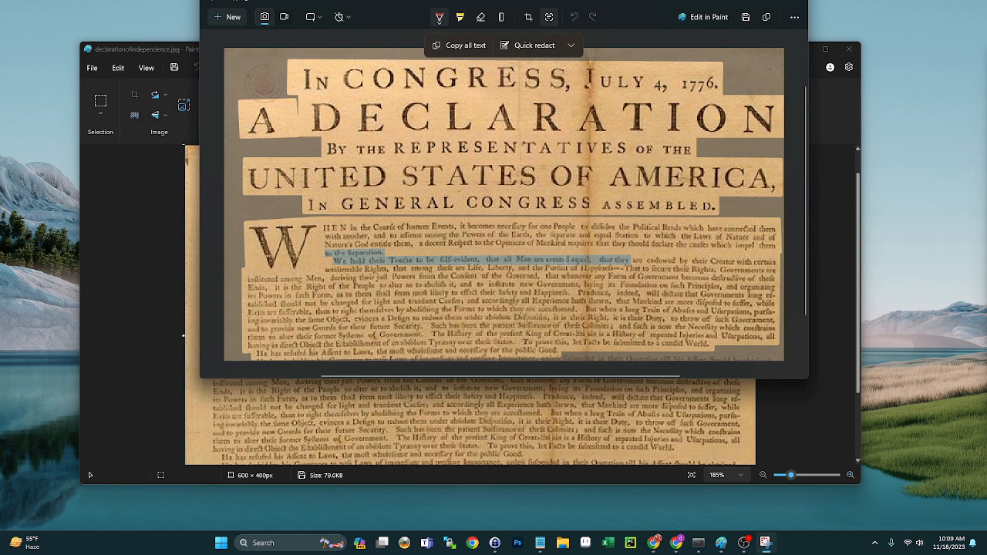
right_click(517, 259)
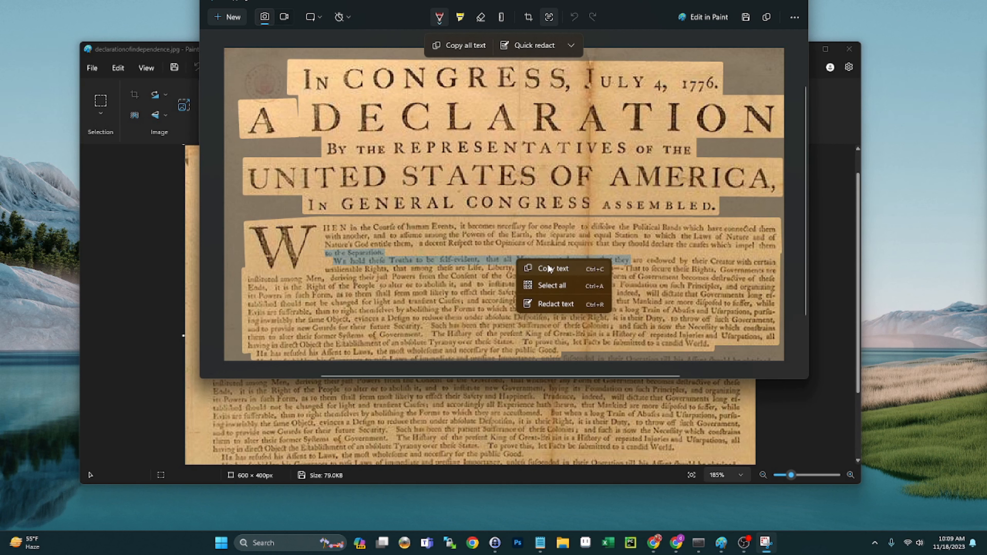
left_click(525, 268)
mouse_move(768, 551)
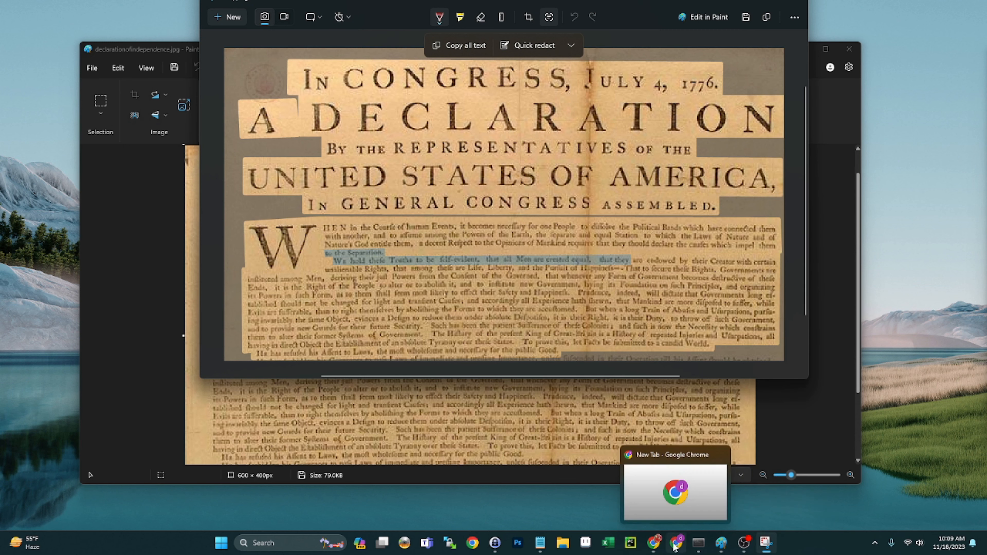
Switch to Notepad, paste the copied Declaration passage into the untitled document, and lower the window to uncover the snip's heading
mouse_move(545, 550)
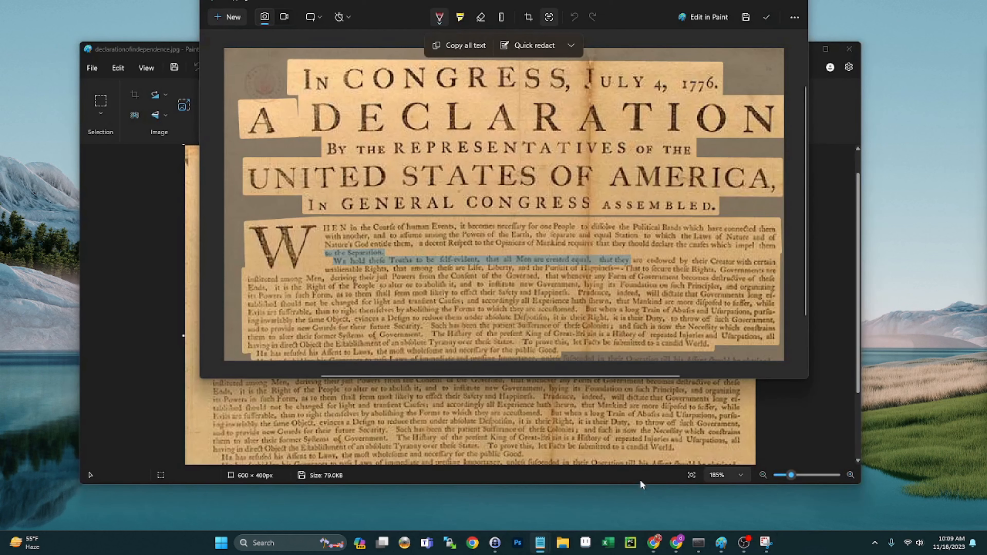
left_click_drag(986, 97, 316, 97)
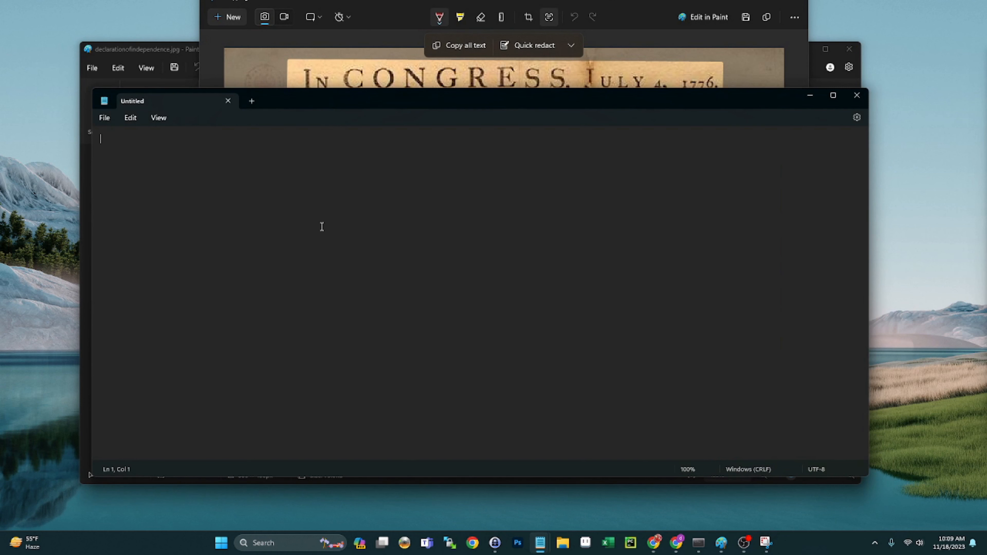
key("ctrl+v")
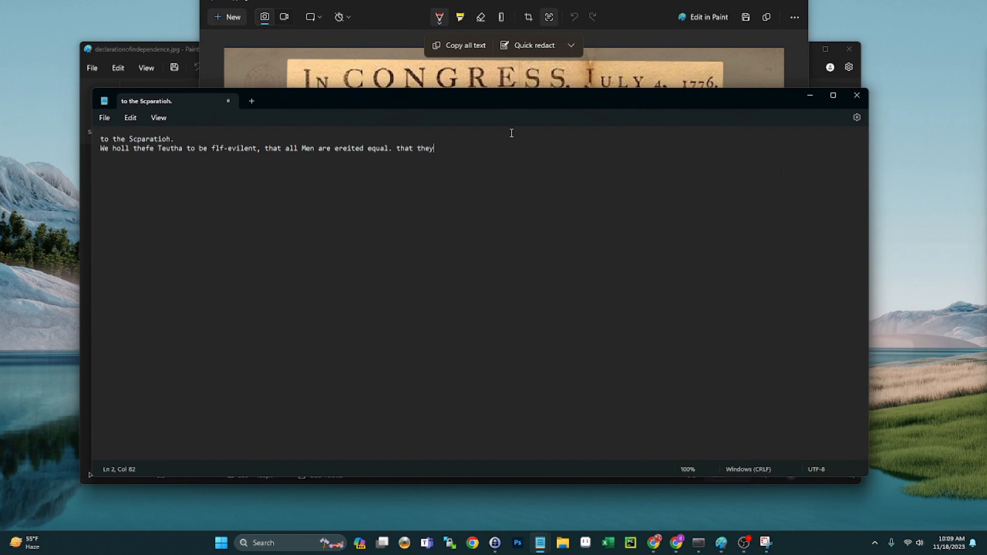
left_click_drag(529, 96, 529, 139)
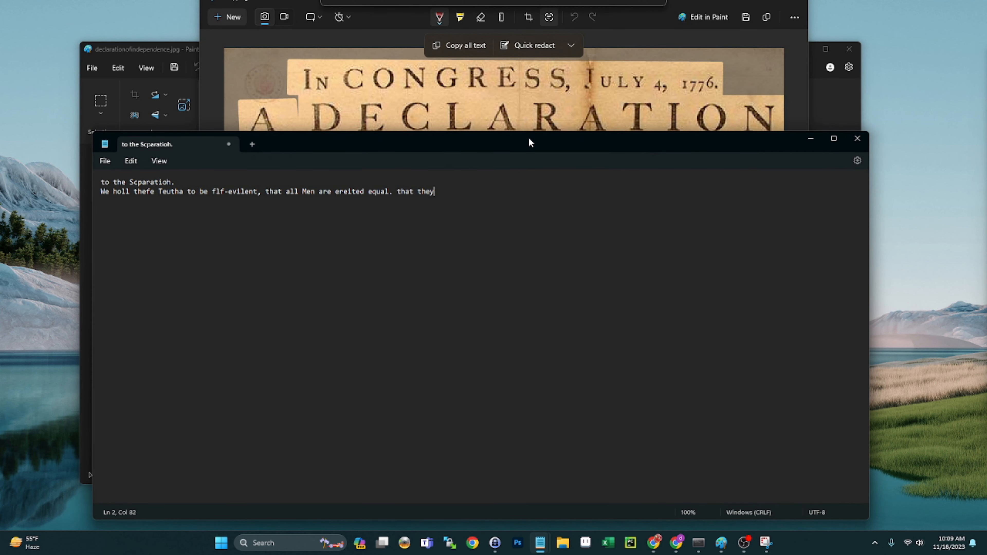
Check both lines of the pasted Declaration passage for recognition accuracy and minimize Notepad
left_click(171, 181)
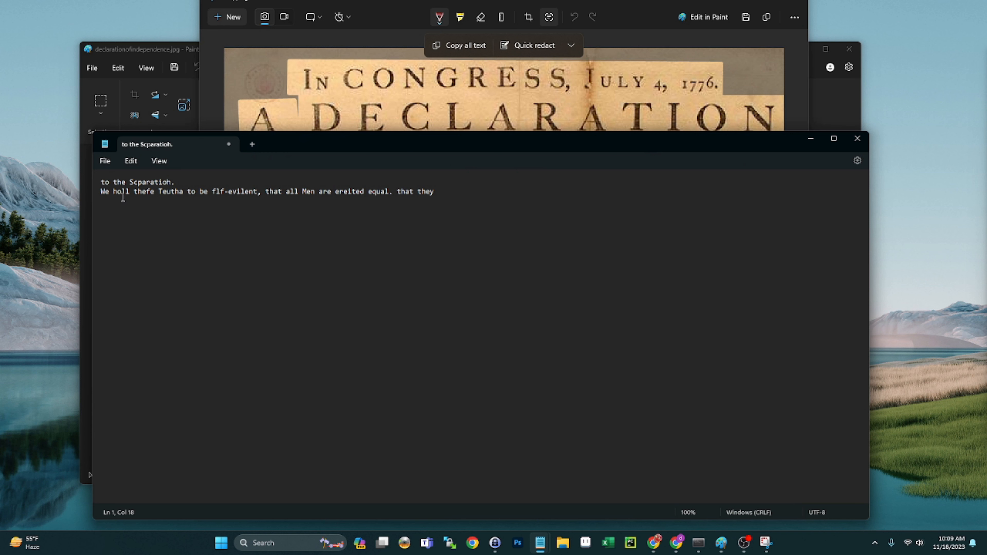
left_click(189, 204)
left_click_drag(453, 192, 99, 192)
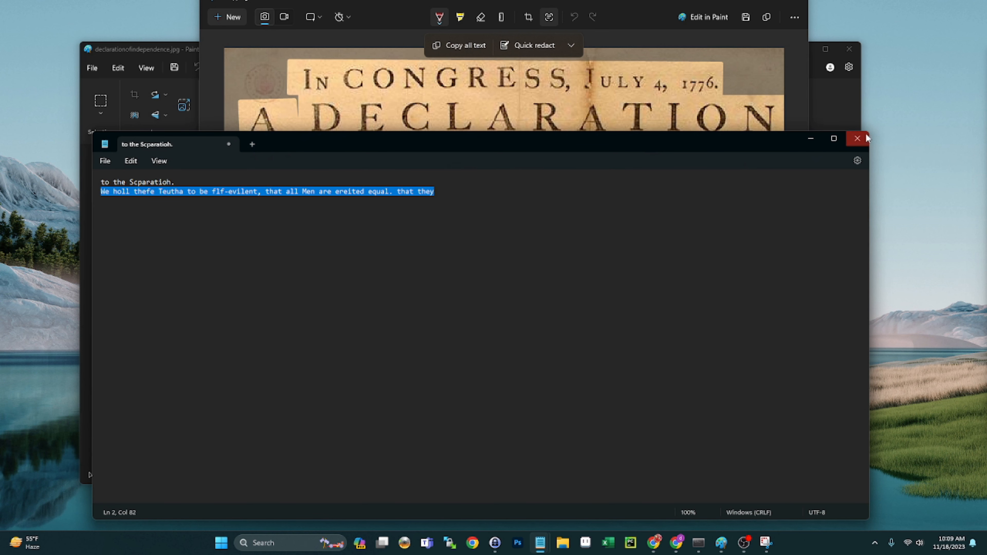
left_click(812, 139)
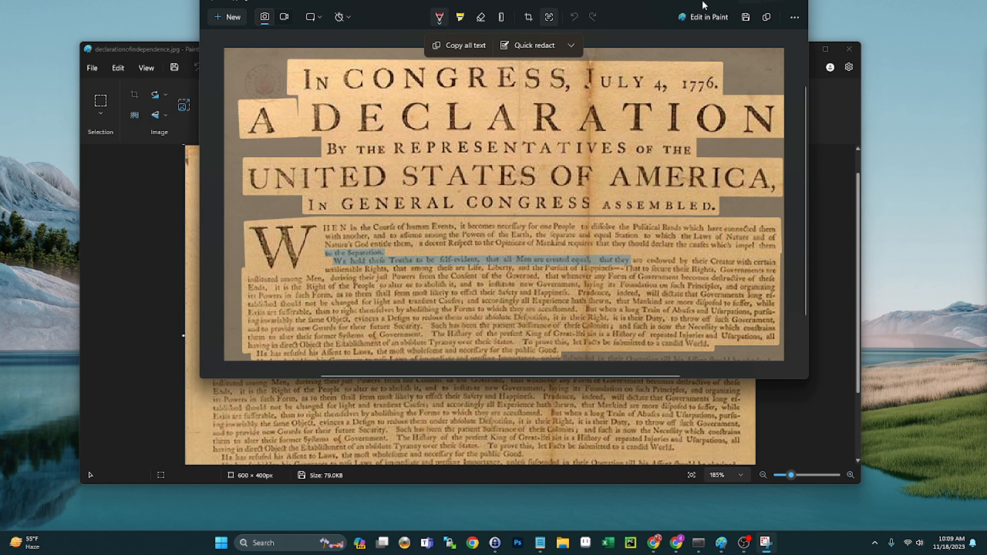
Close Paint, bring up the YourCompany document image in the photo viewer, and place the Snipping Tool window beside it
left_click_drag(703, 1, 662, 32)
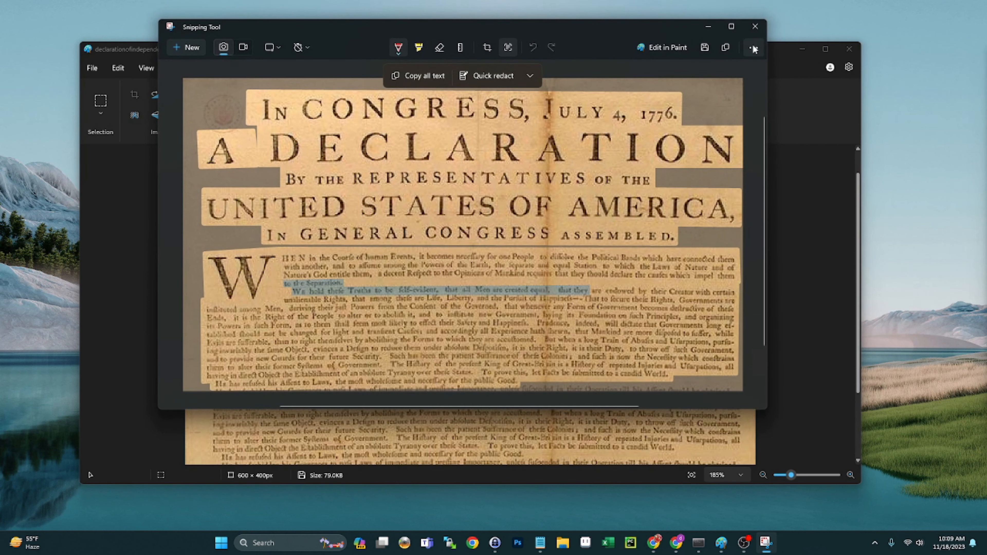
left_click(816, 96)
left_click(849, 48)
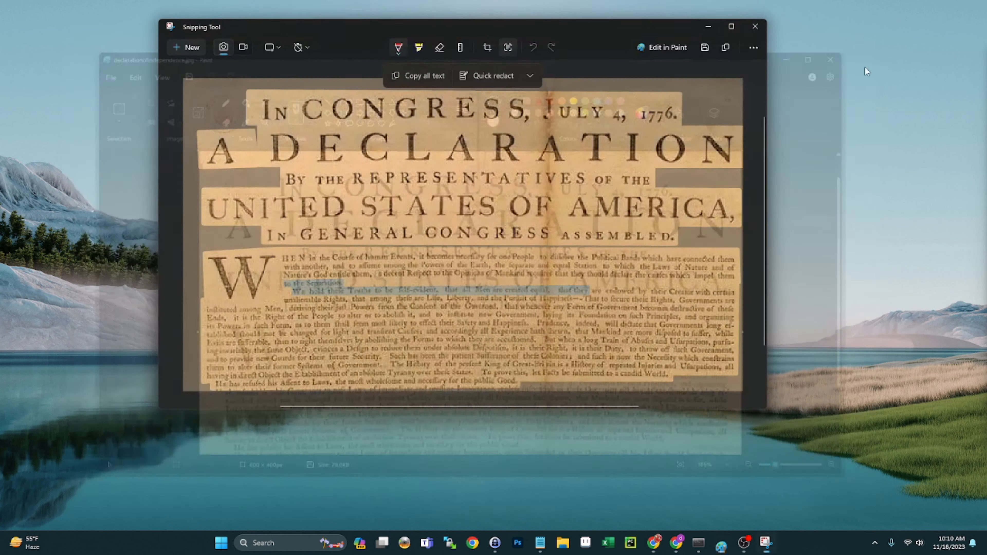
mouse_move(692, 547)
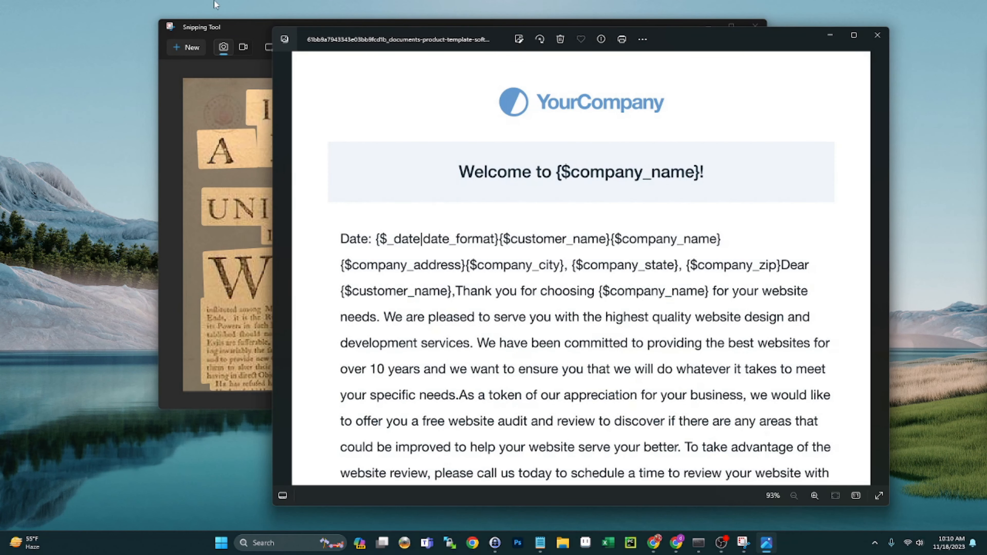
left_click_drag(246, 26, 159, 26)
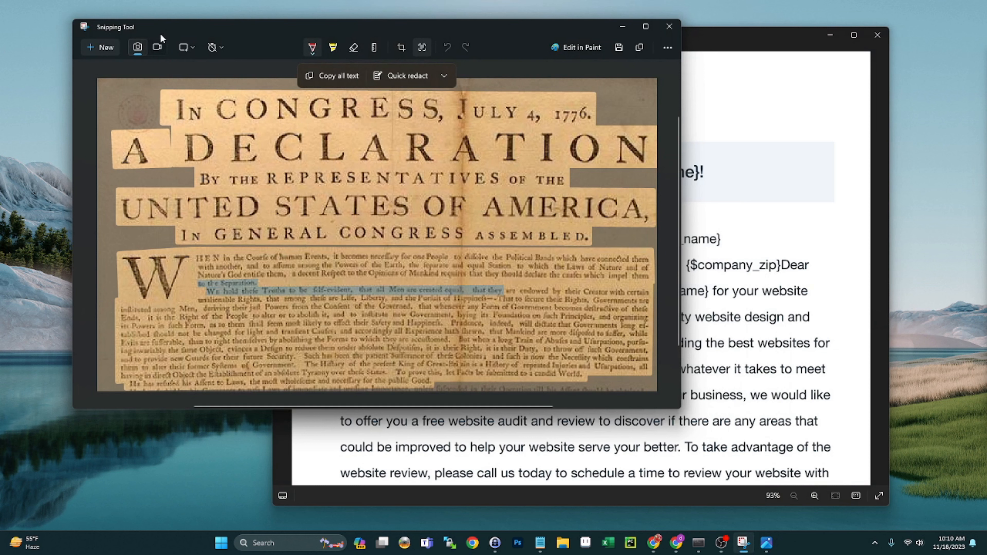
Capture a rectangular snip of the visible YourCompany letter and bring Snipping Tool in front of the photo viewer
left_click(111, 48)
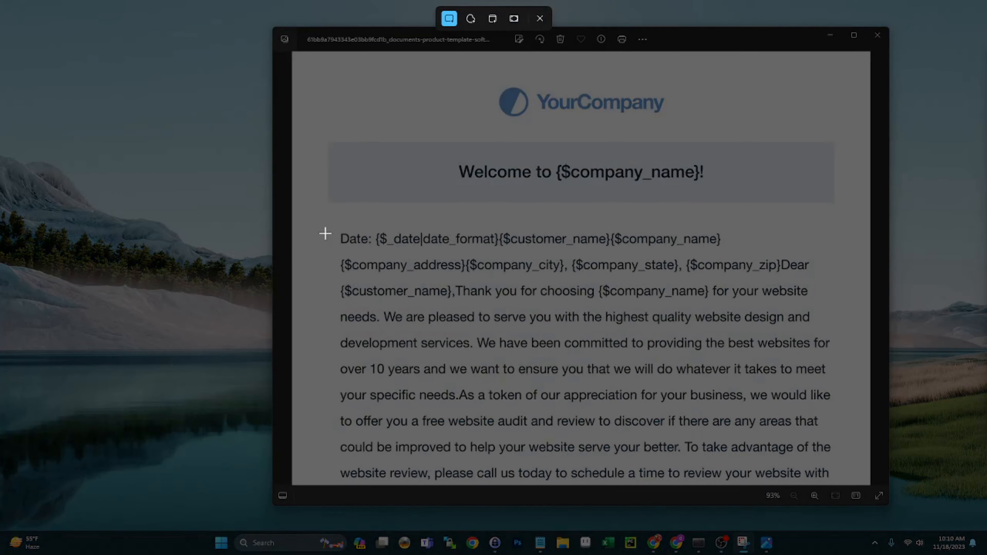
left_click_drag(323, 63, 861, 496)
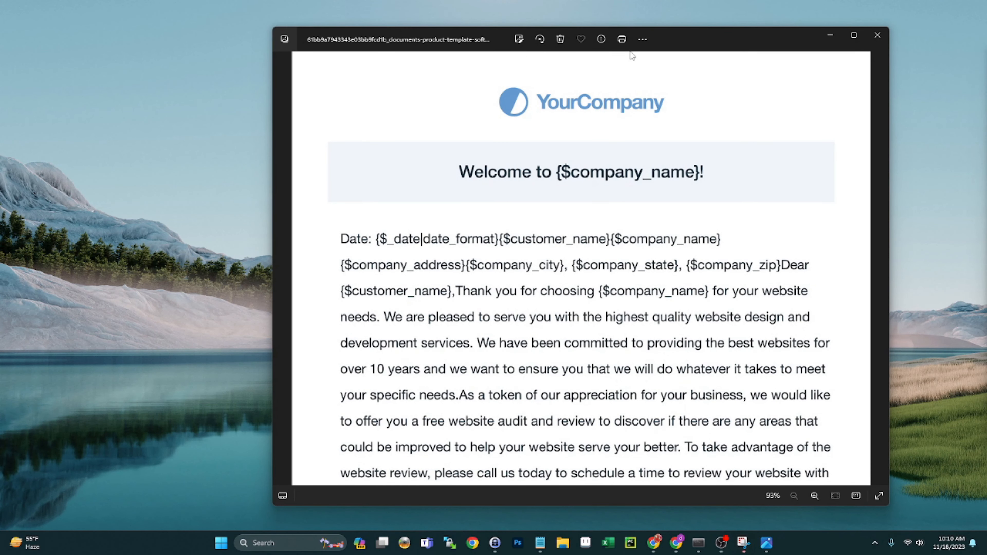
left_click_drag(751, 35, 670, 63)
mouse_move(775, 549)
left_click(744, 542)
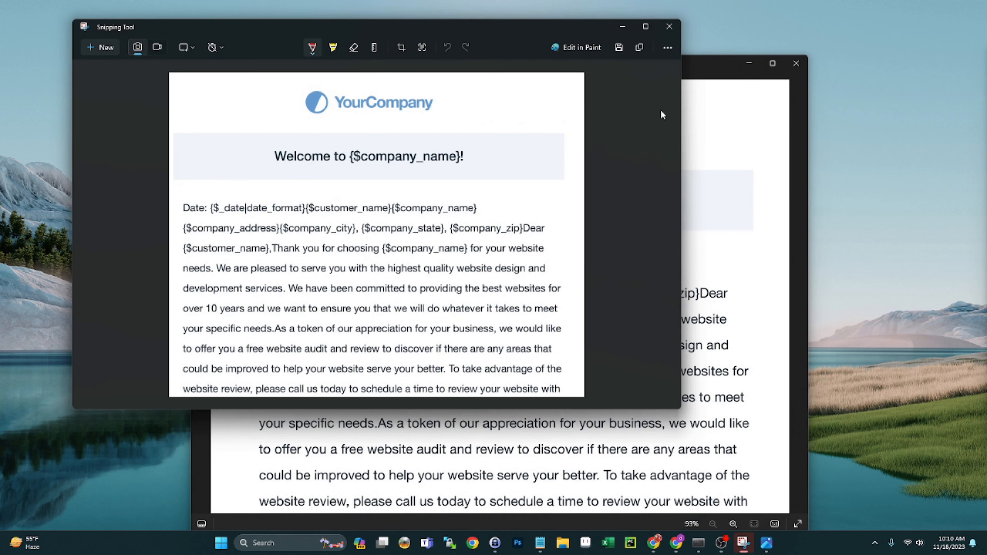
Detect the text in the letter snip and copy the body from "Date:" through "review your website with"
left_click(421, 47)
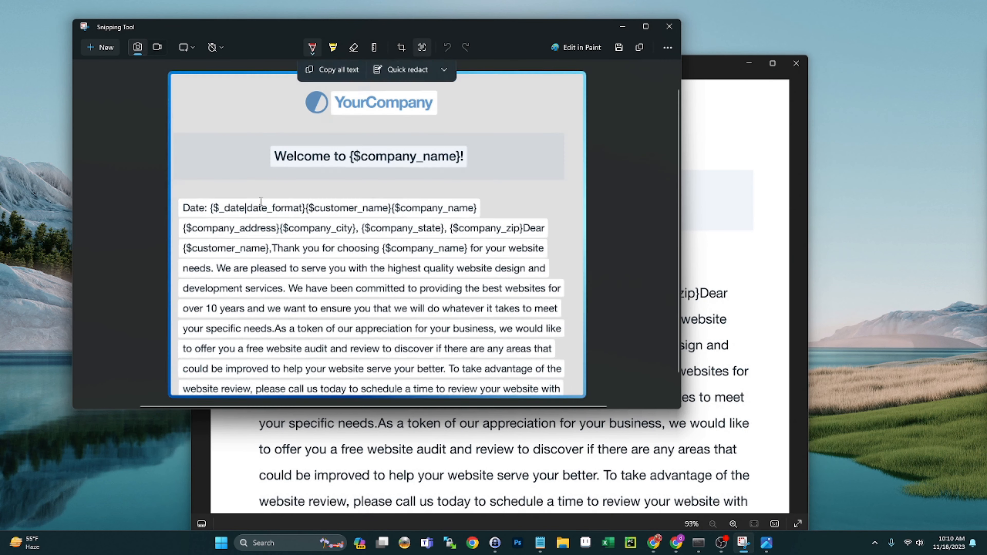
left_click_drag(183, 209, 564, 390)
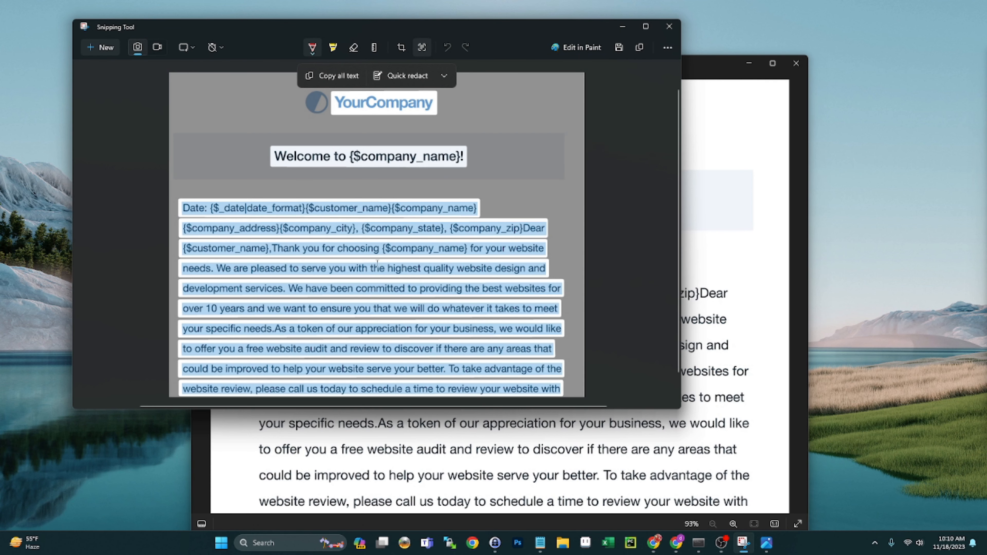
key("ctrl+c")
Replace all text in the Notepad document holding the Declaration passage with the copied letter text, and return to the snip
mouse_move(539, 542)
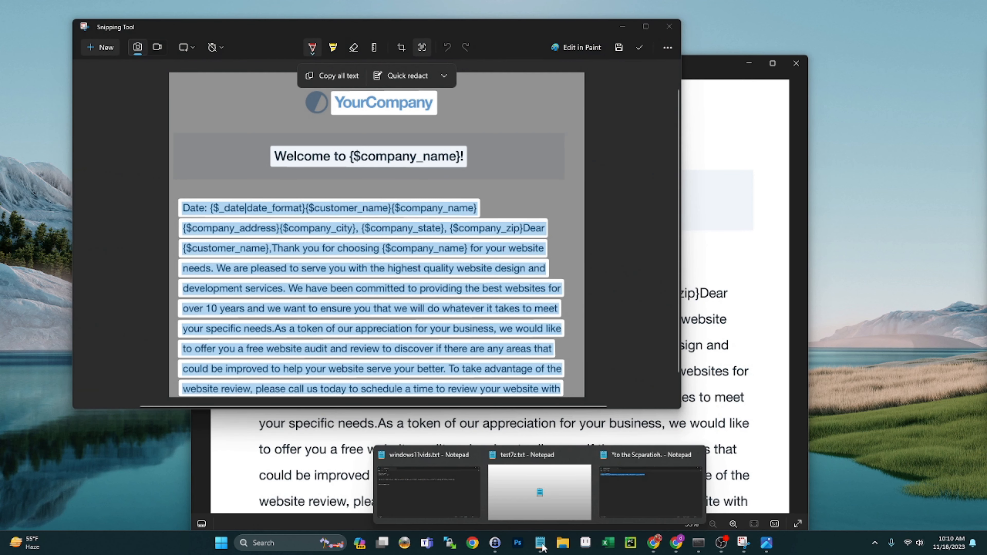
left_click(637, 518)
key("ctrl+a")
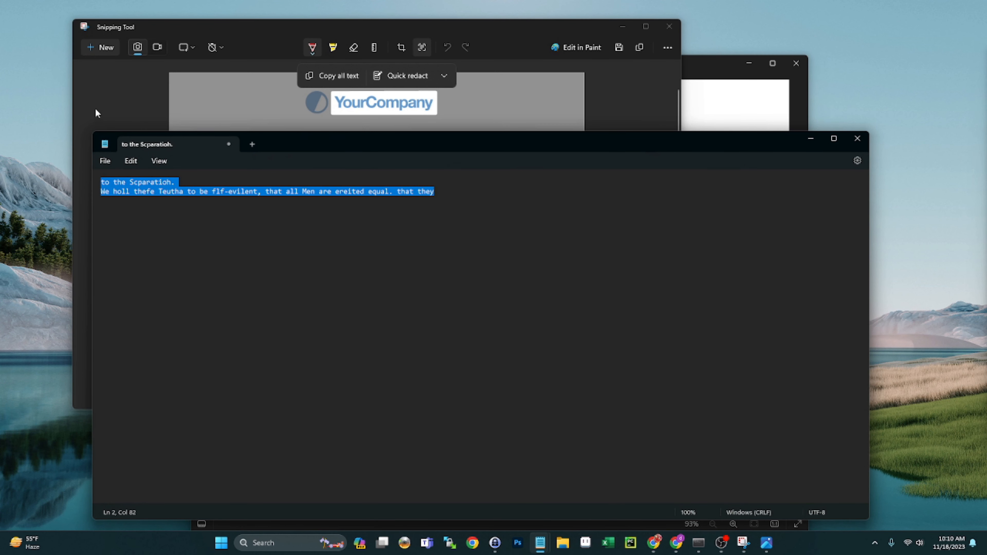
key("ctrl+v")
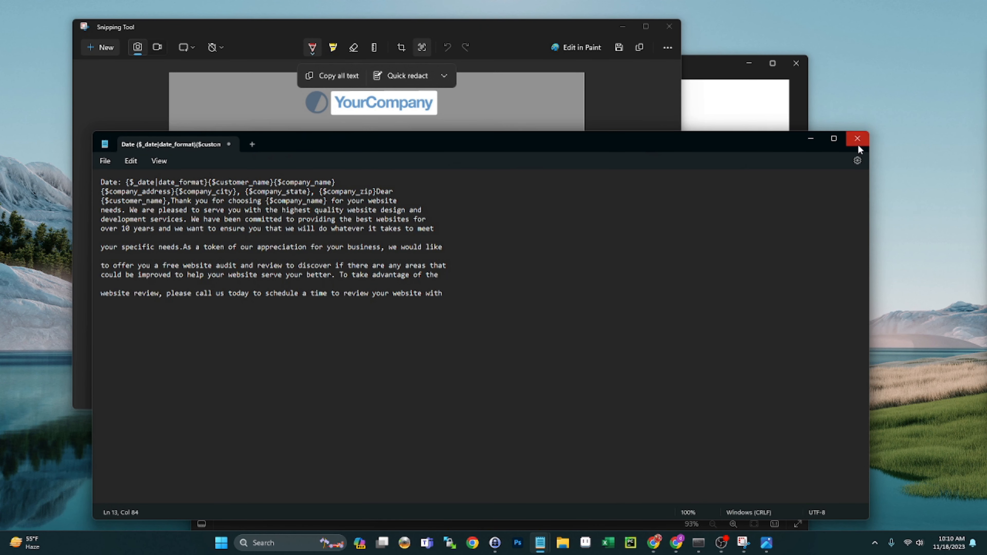
left_click(810, 138)
left_click(518, 159)
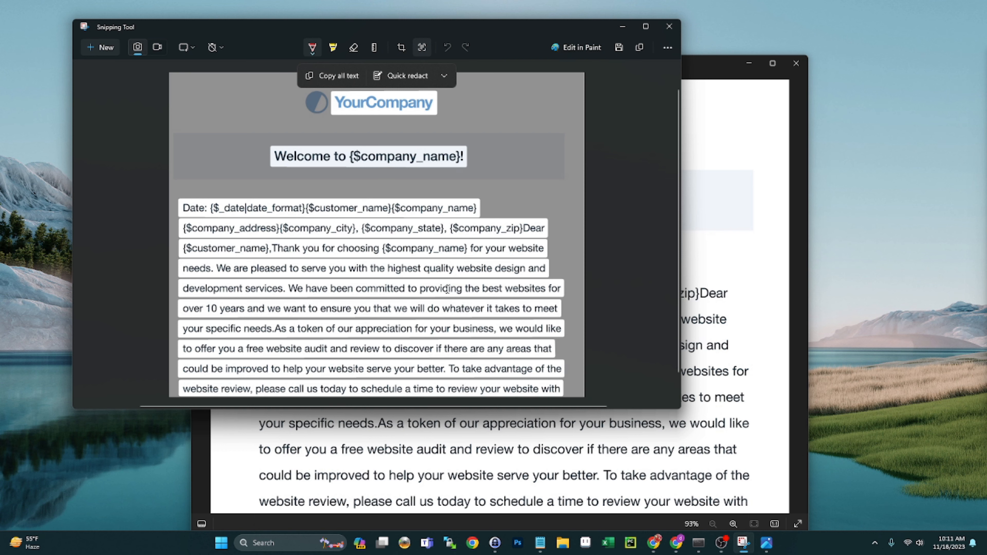
Minimize the photo viewer, switch to Chrome, and search Google Images for "person"
left_click(750, 64)
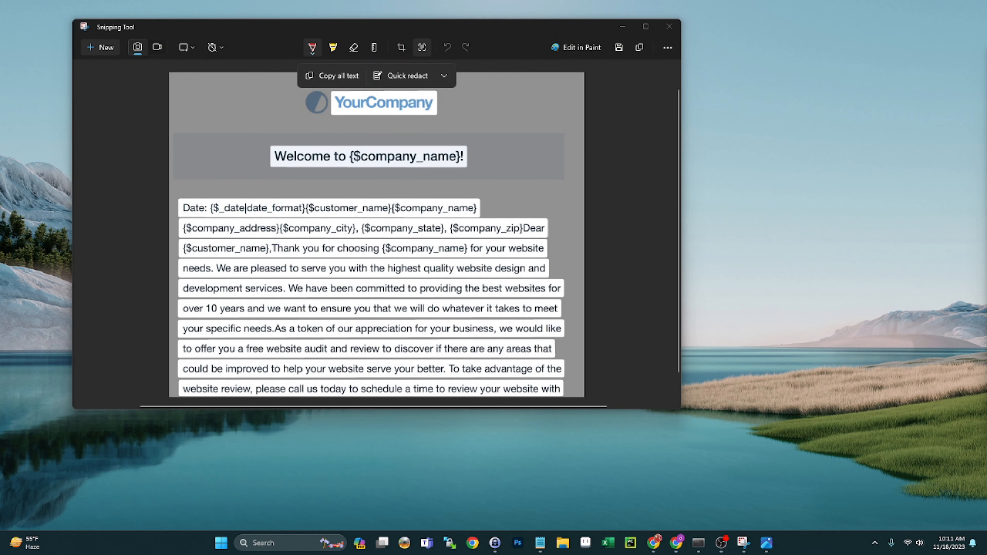
left_click_drag(985, 217, 430, 59)
left_click(327, 74)
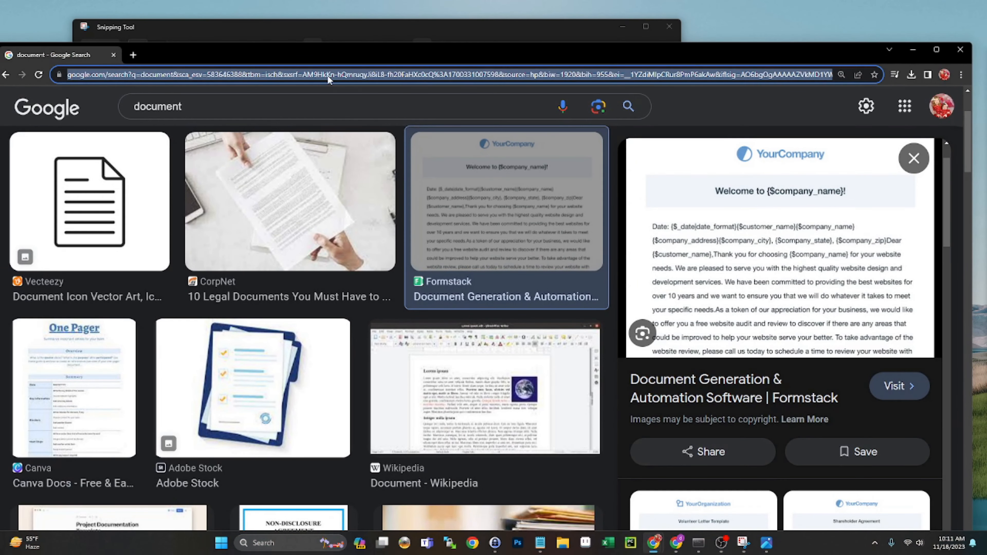
type("imag")
key("Return")
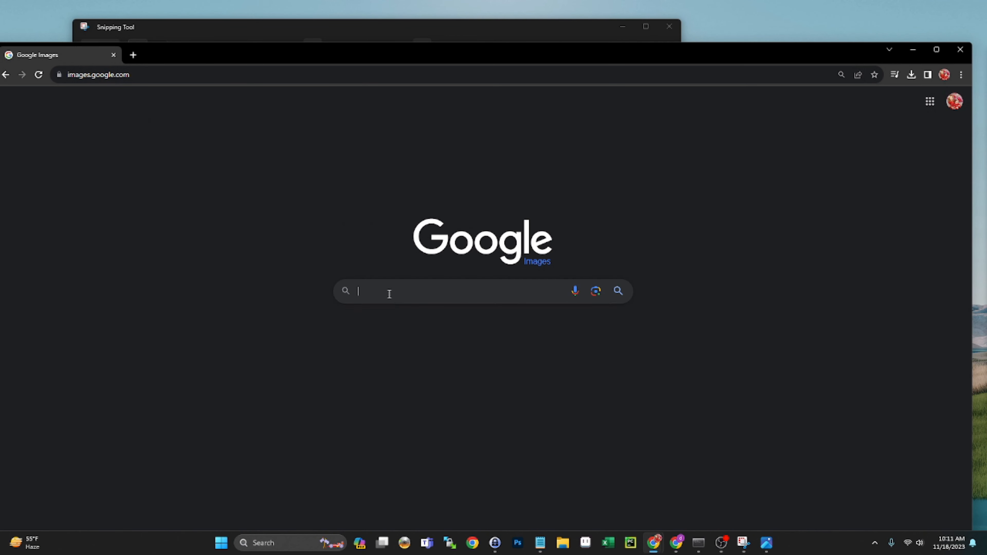
left_click(389, 291)
type("person")
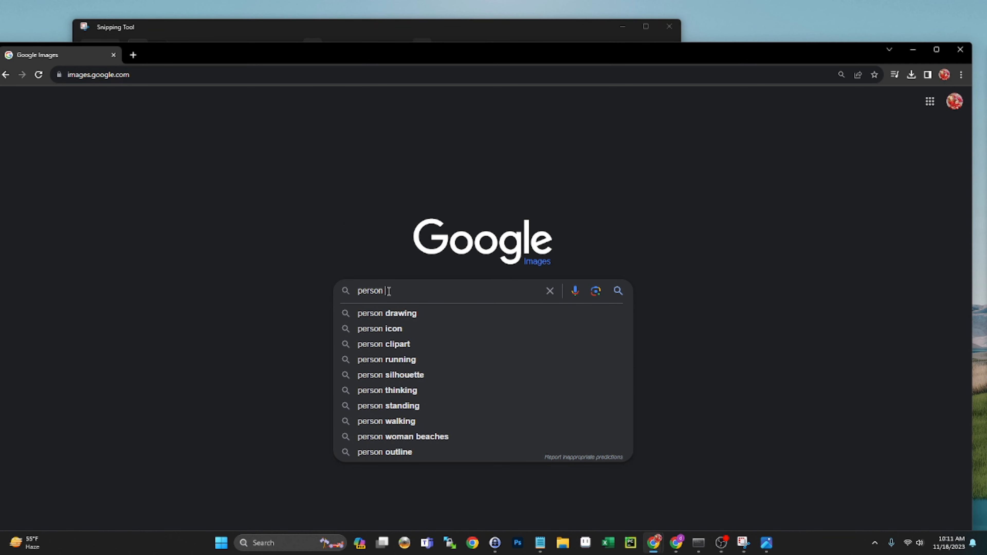
key("Return")
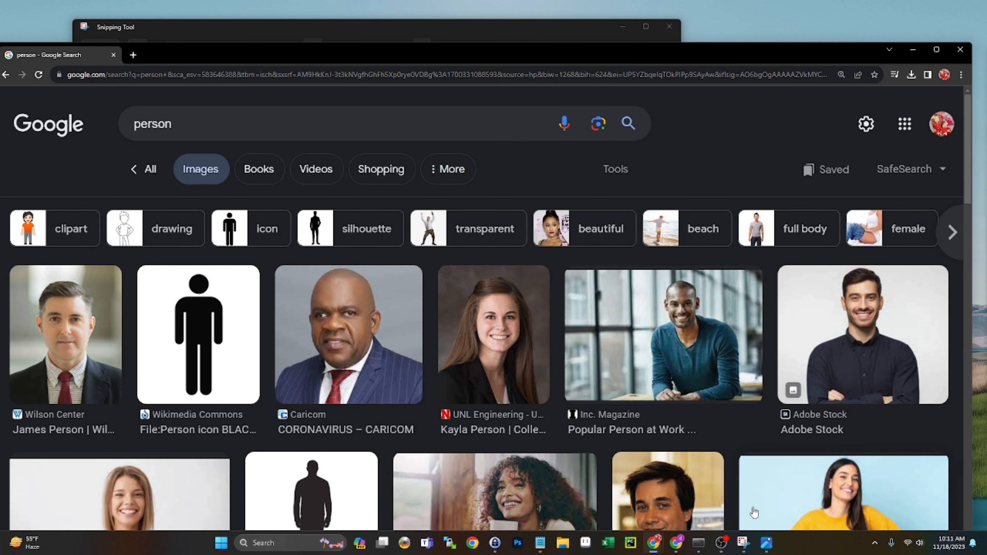
Preview the Inc. Magazine photo of the man in the teal sweater and bring Snipping Tool in front of the browser
left_click(711, 343)
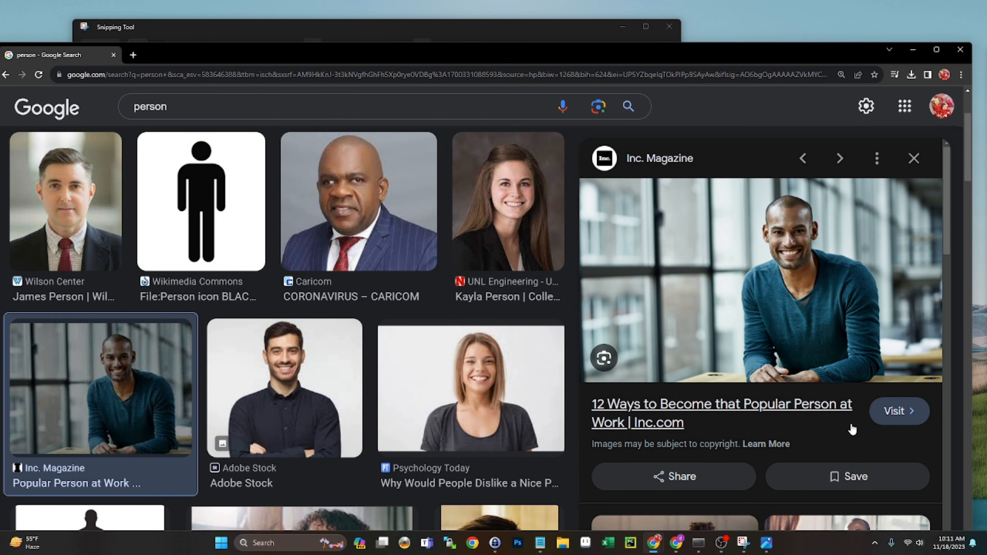
right_click(800, 299)
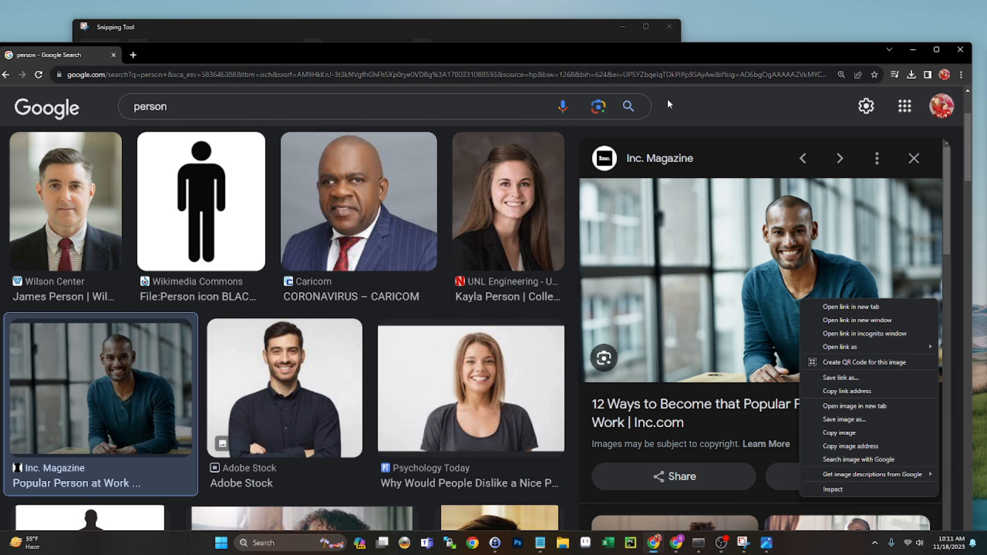
left_click(670, 53)
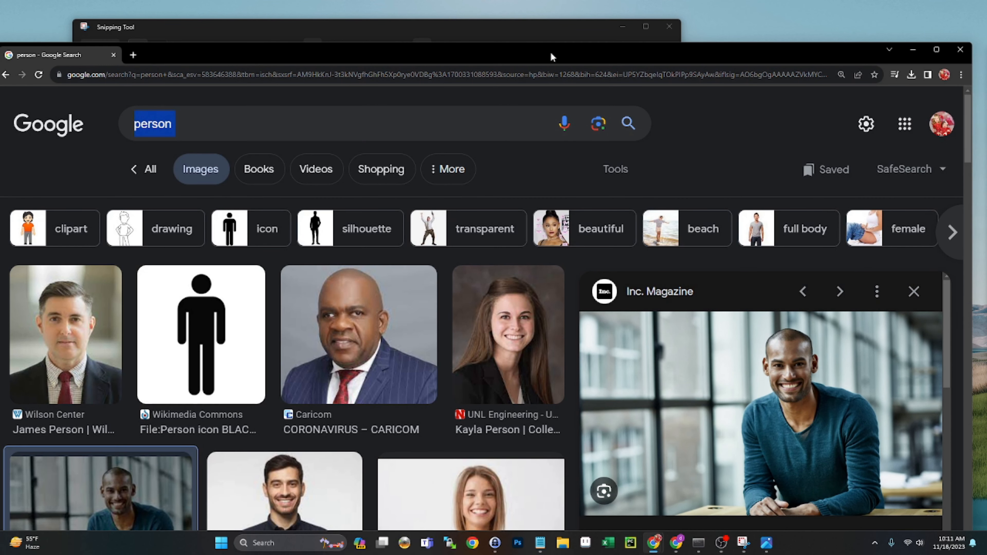
left_click_drag(552, 57, 509, 54)
left_click(501, 27)
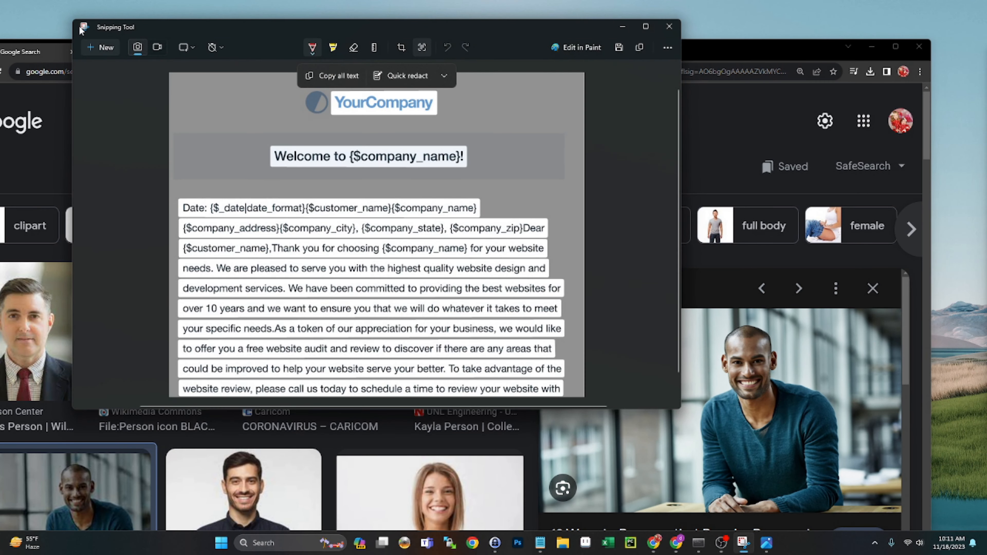
Capture a rectangular snip of the man in the previewed photo and open it in Paint for editing
left_click(97, 47)
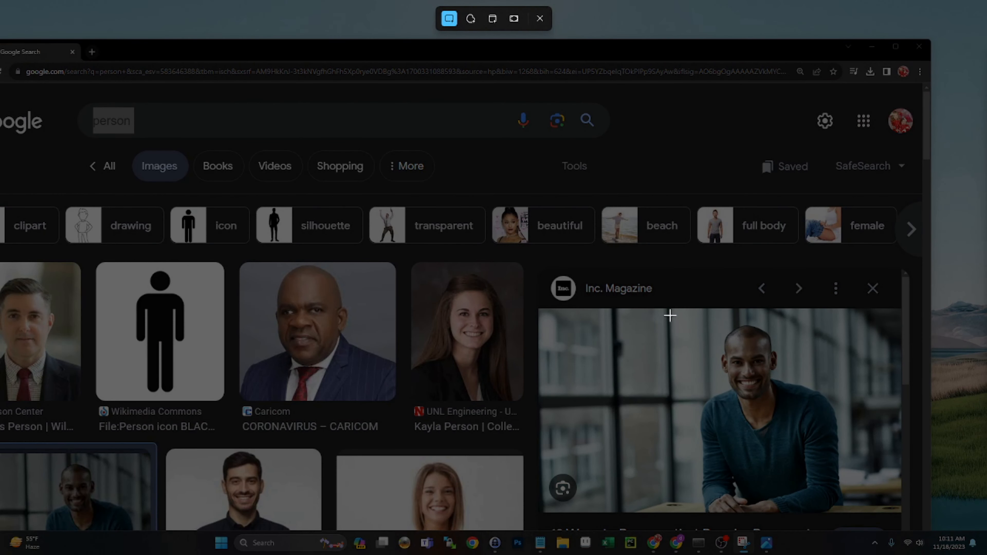
left_click_drag(670, 316, 869, 515)
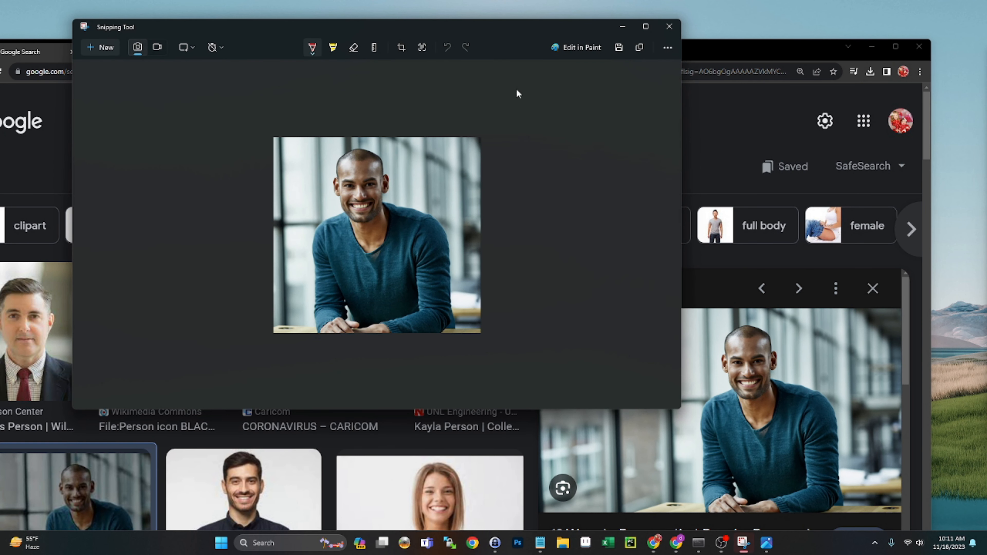
left_click(570, 47)
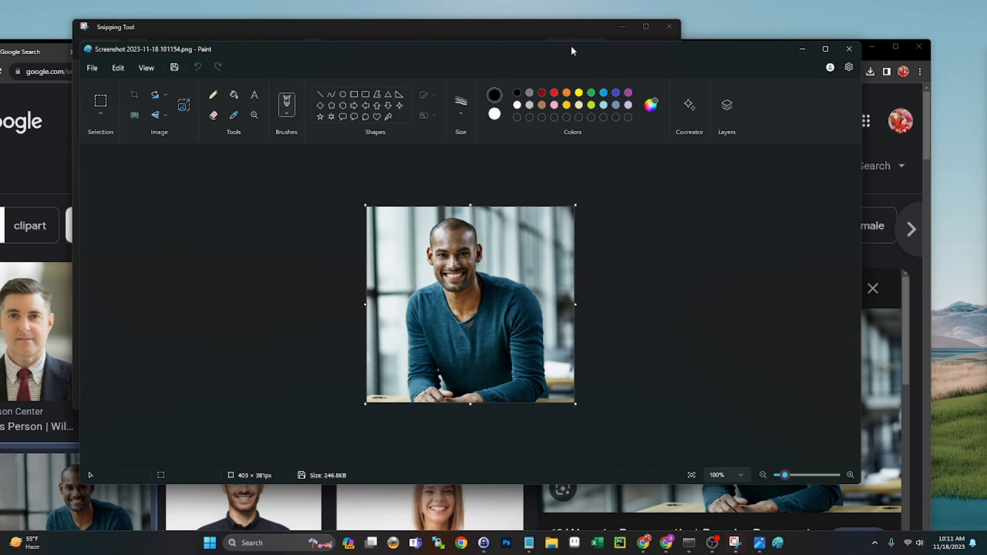
Remove the photo's background around the man and add a new blank layer above the image
left_click(134, 116)
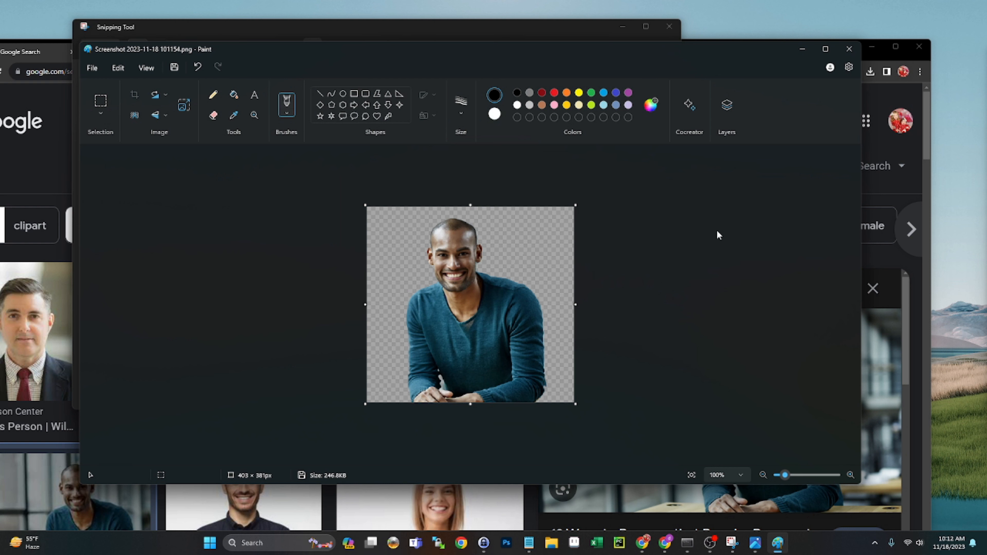
left_click(727, 104)
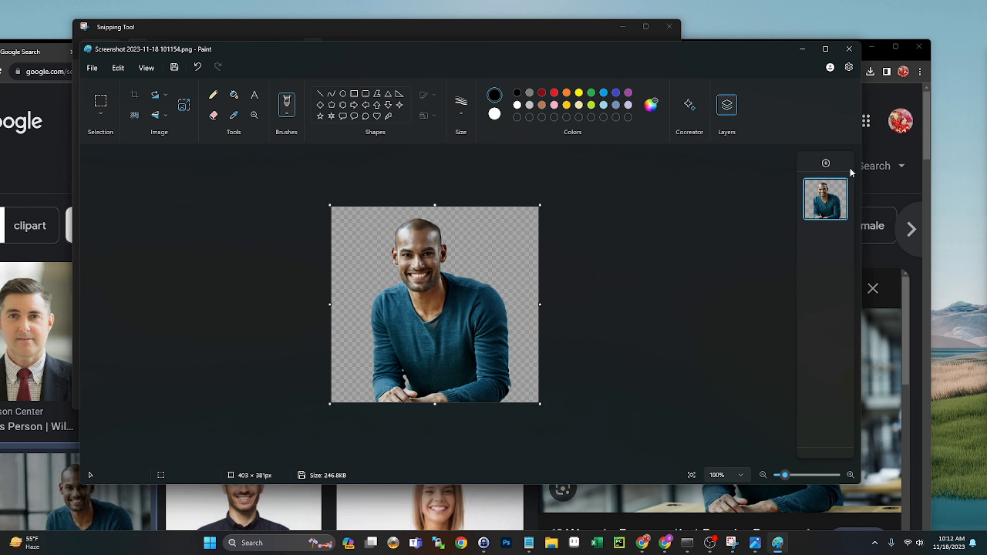
left_click(826, 163)
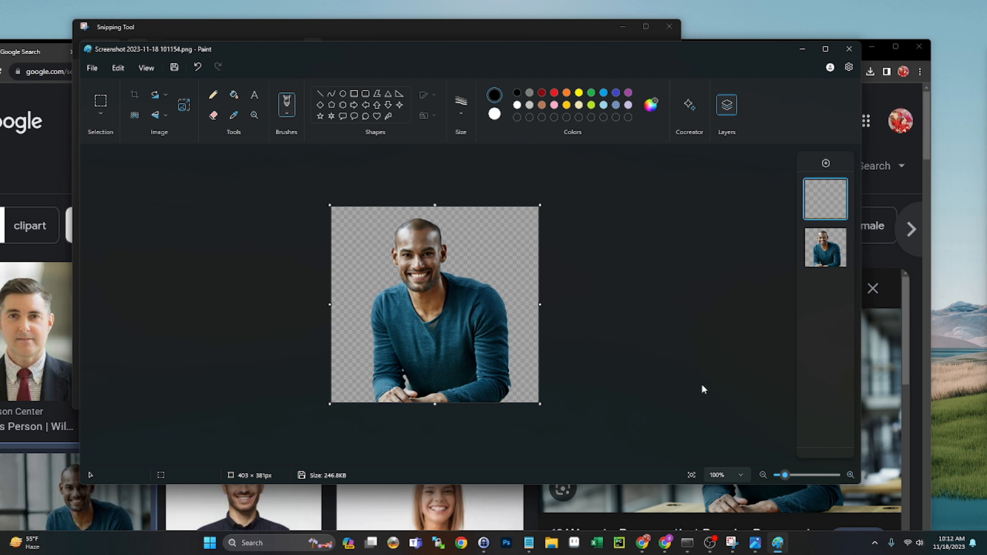
Close Paint and examine the snipping, screen recording and shortcut options in the Snipping Tool settings
left_click(850, 49)
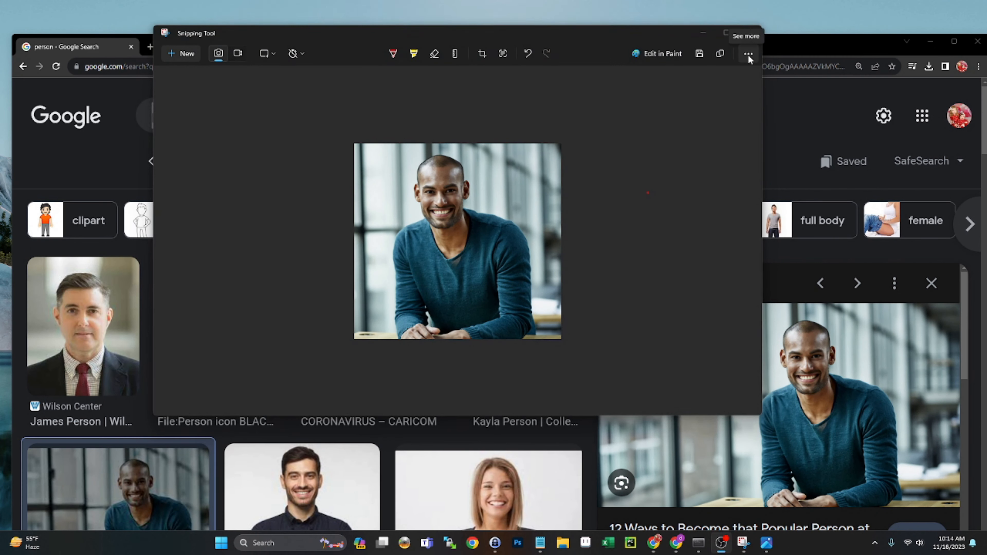
left_click(748, 54)
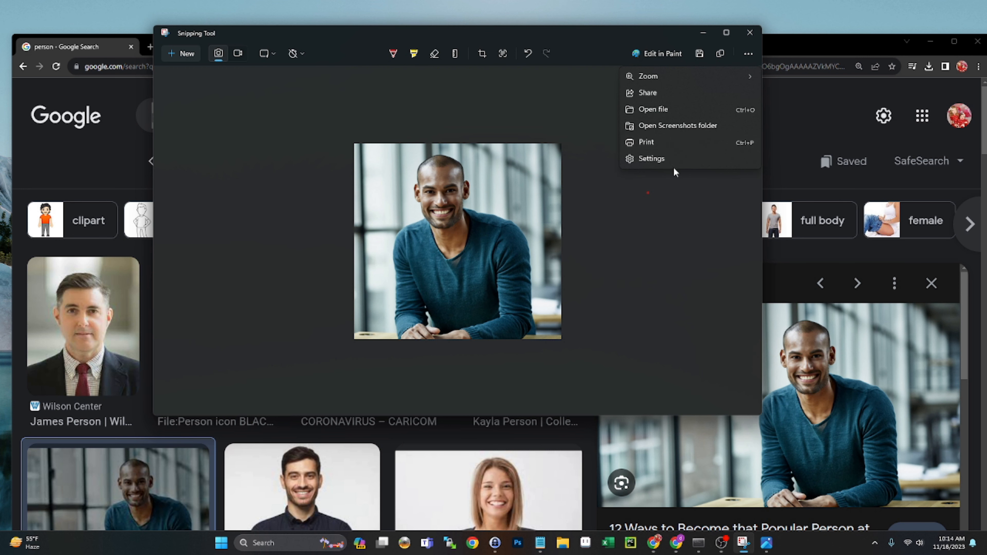
left_click(666, 162)
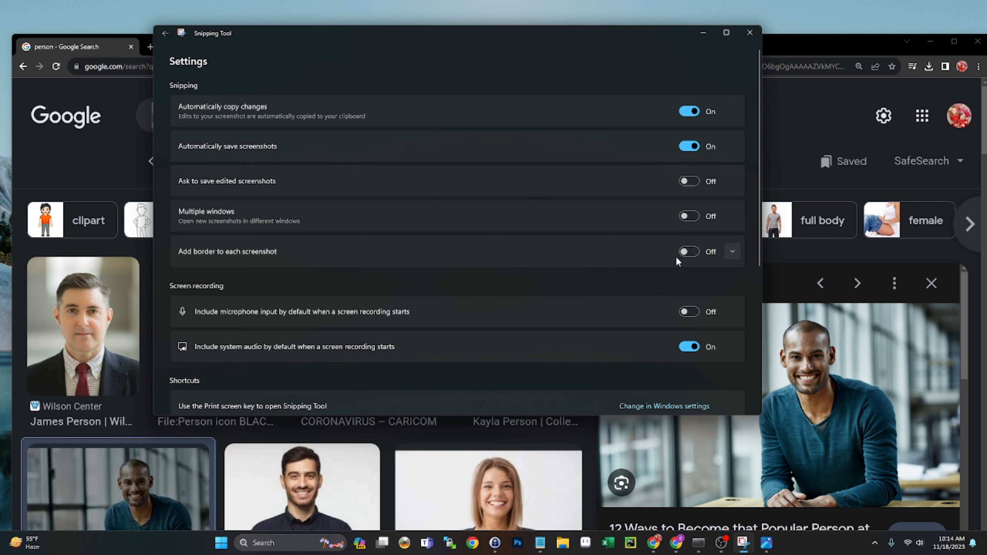
scroll(536, 233, "down", 2)
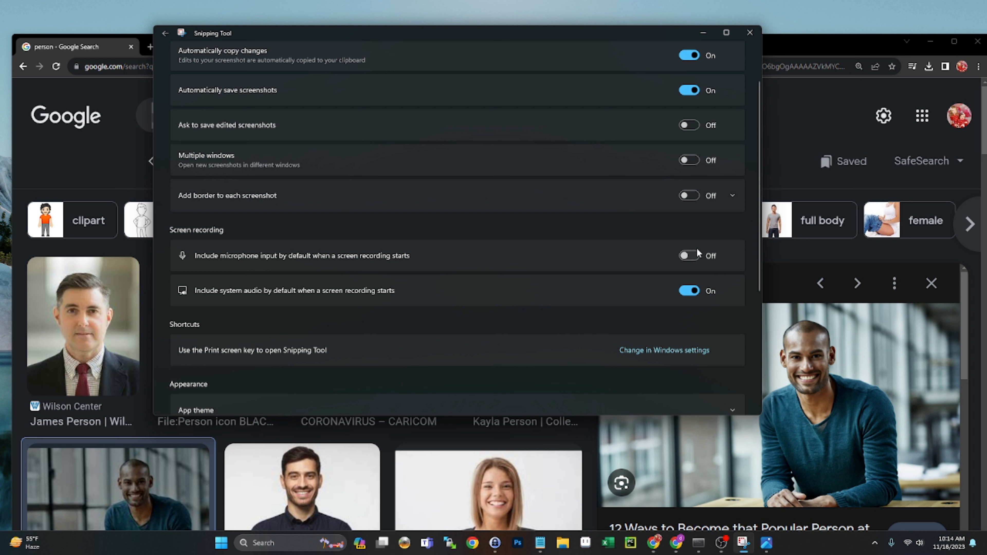
scroll(648, 327, "up", 2)
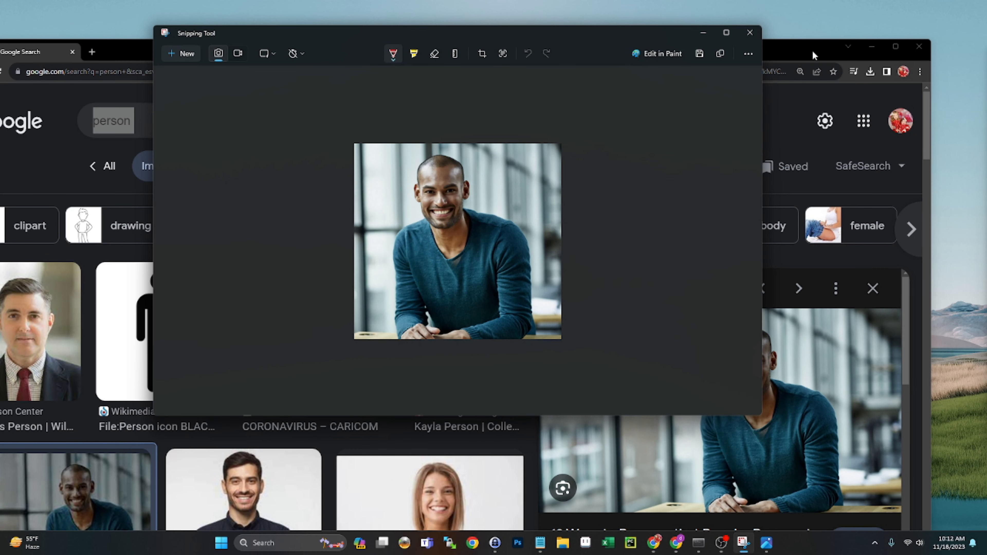
Reposition the Chrome window on the desktop and bring Snipping Tool back in front of it
left_click_drag(123, 51, 185, 49)
left_click(313, 30)
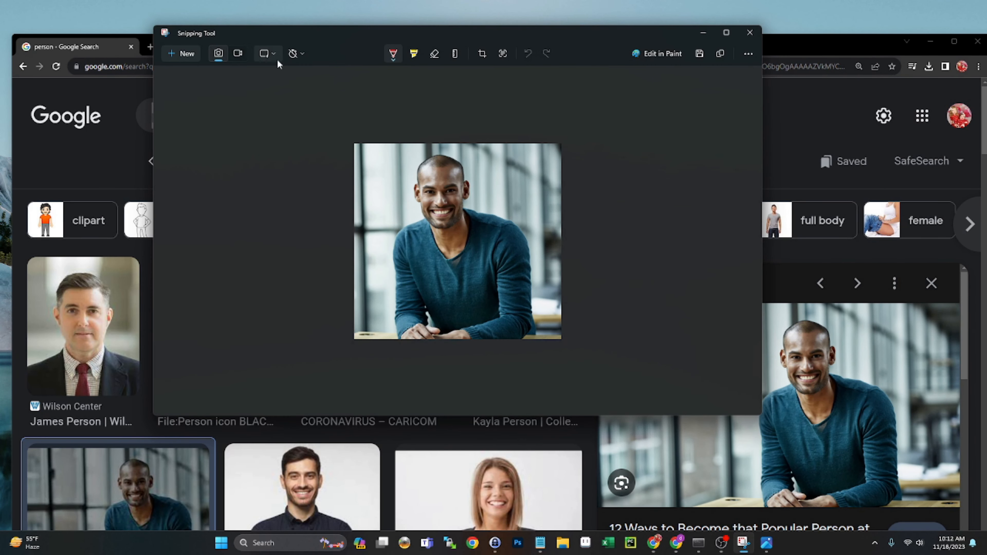